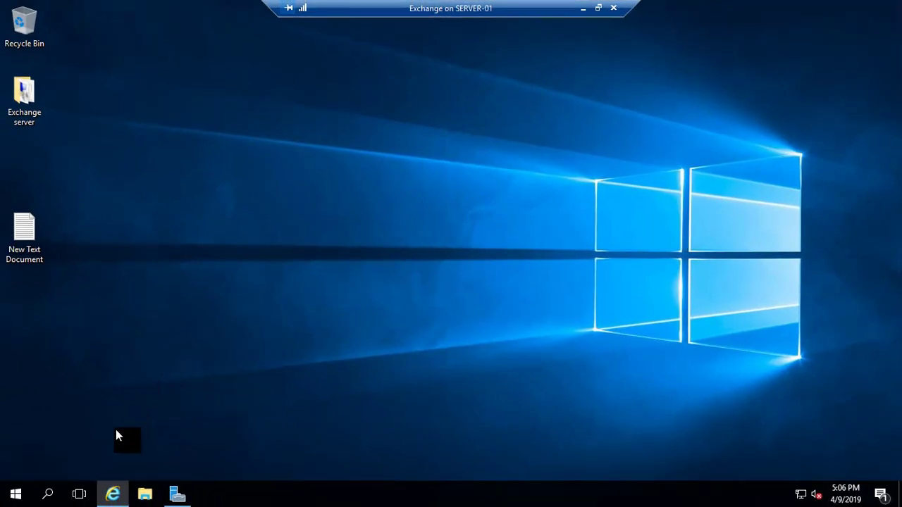
From Server Manager, check in Active Directory Users and Computers that Techijack.com's Training OU is empty, then minimize it.
click(177, 495)
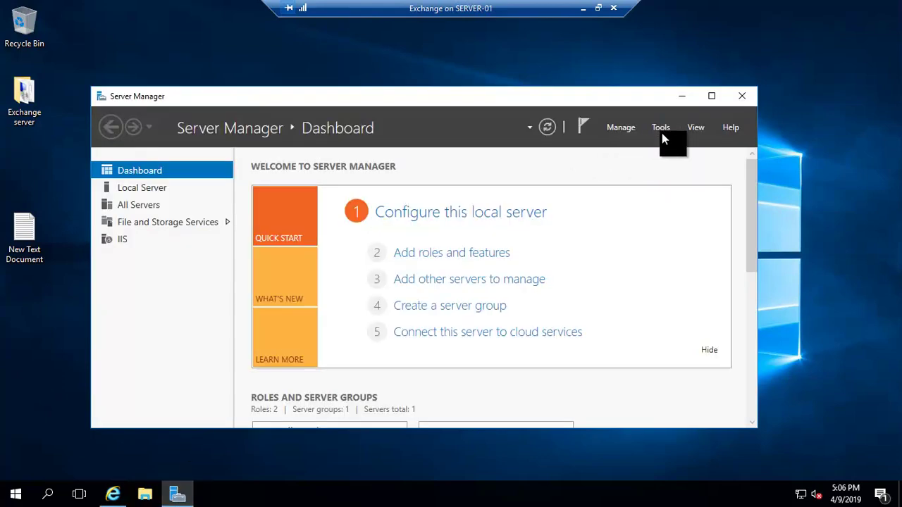
click(662, 128)
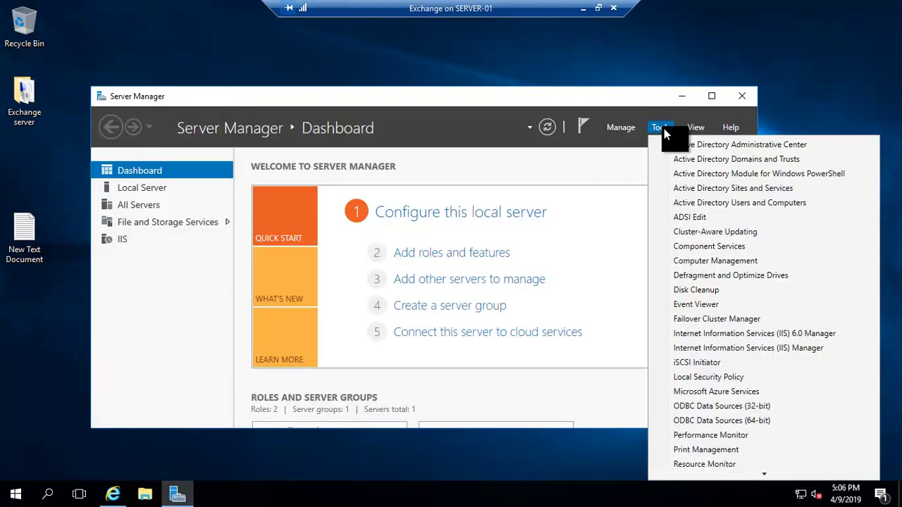
click(695, 203)
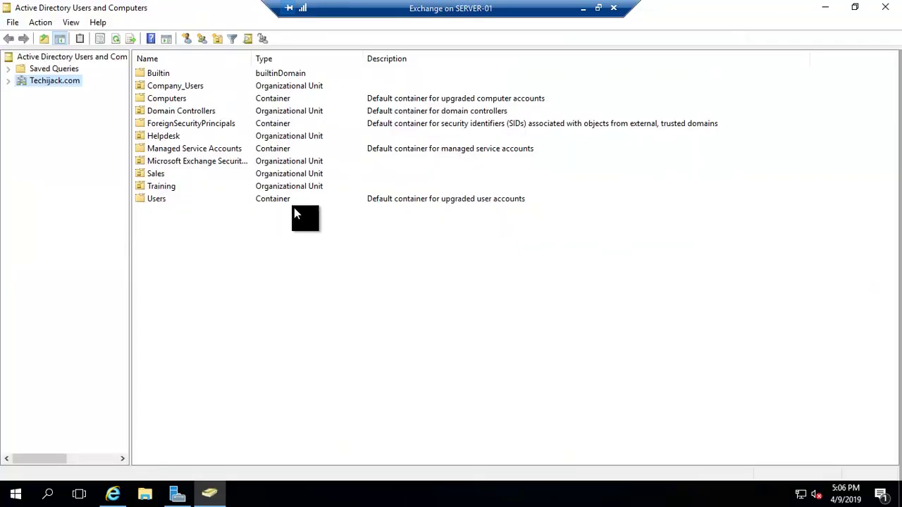
click(8, 81)
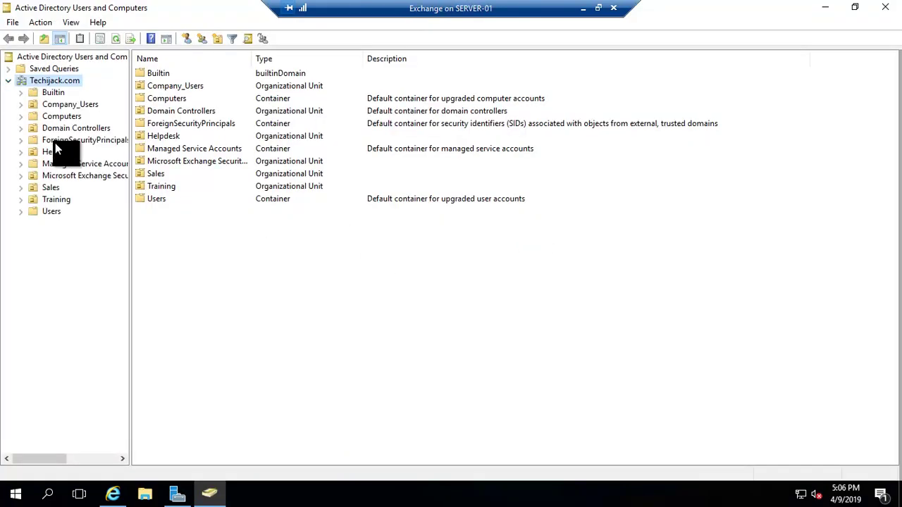
click(39, 202)
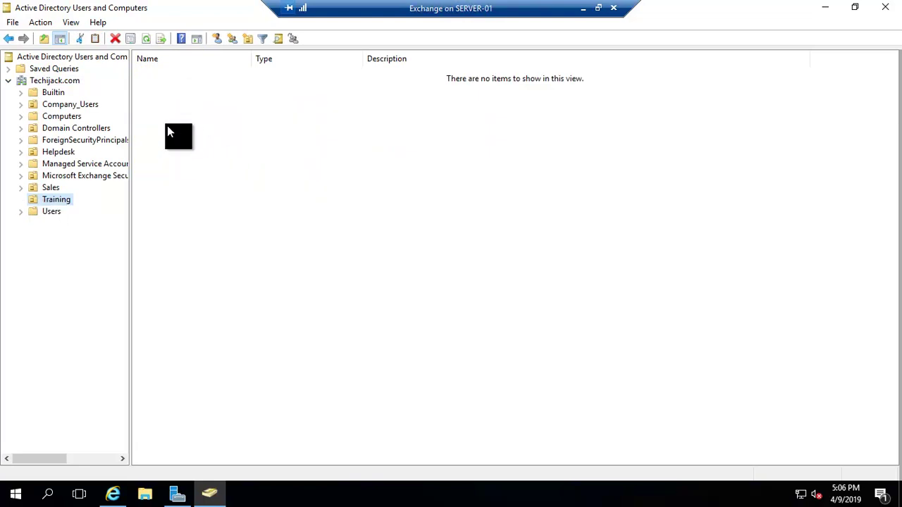
click(822, 9)
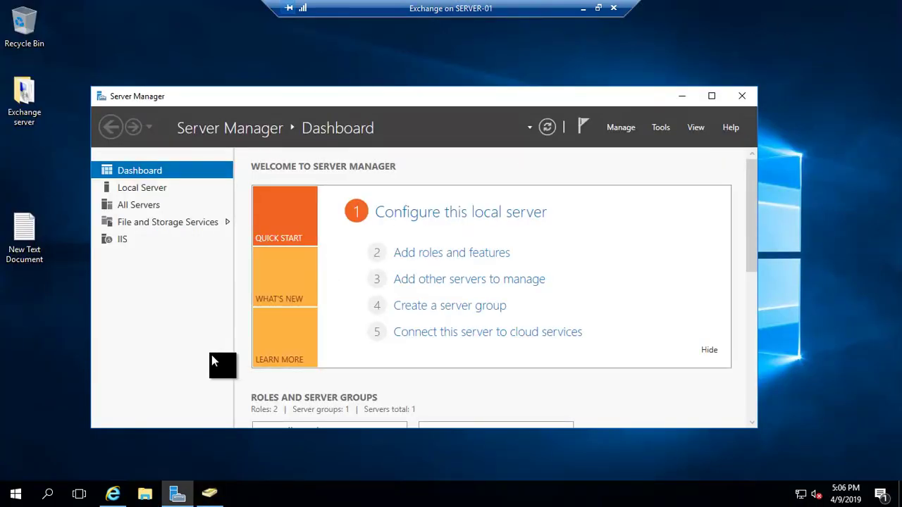
Sign in to Exchange Admin Center and open recipients > resources to add a room mailbox.
mouse_move(115, 495)
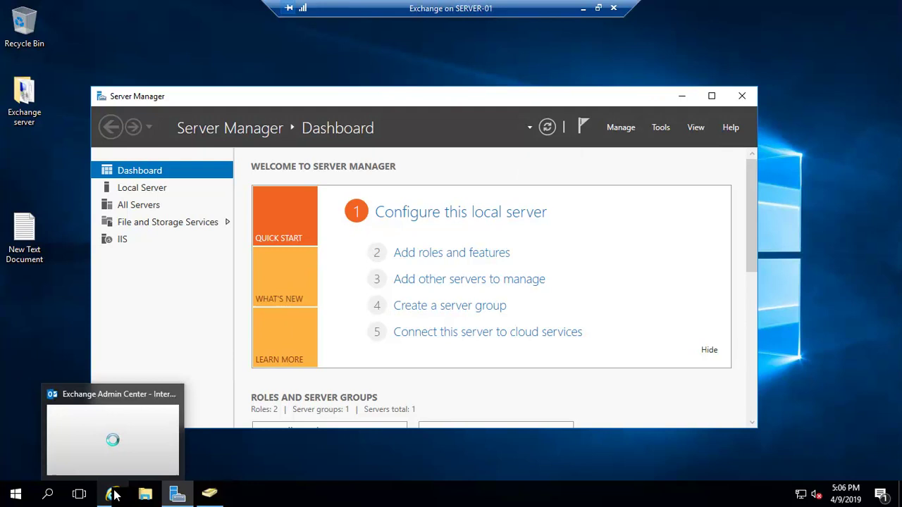
click(112, 437)
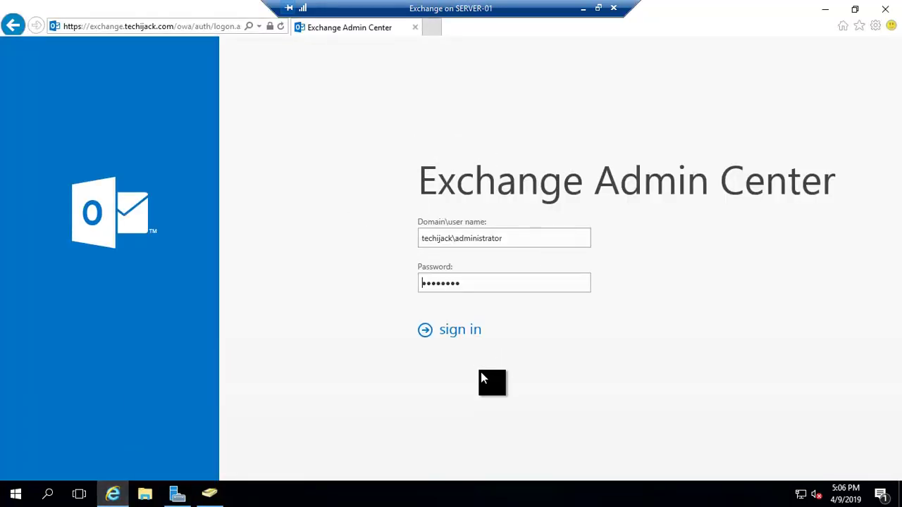
click(452, 336)
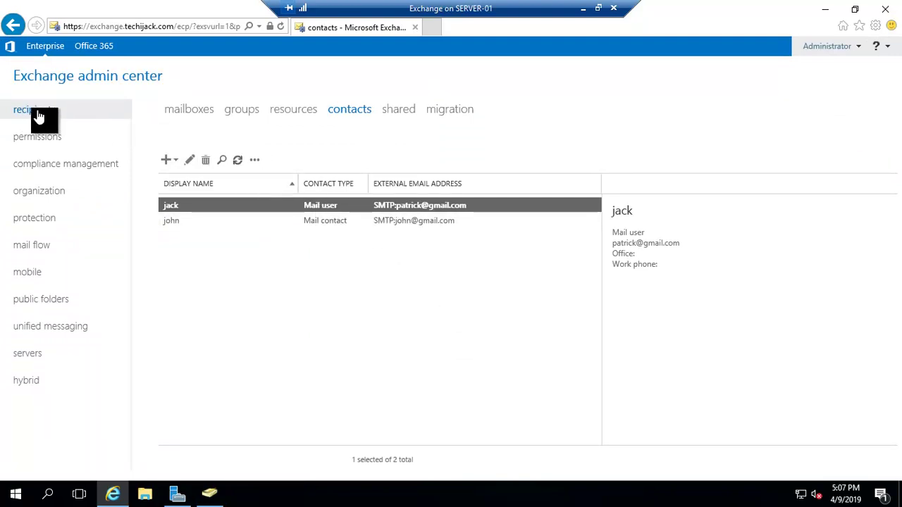
click(293, 110)
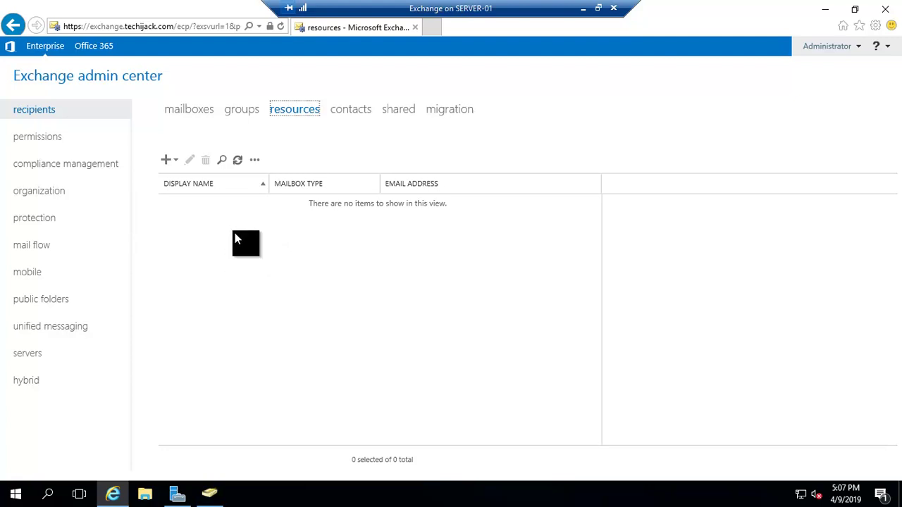
click(174, 163)
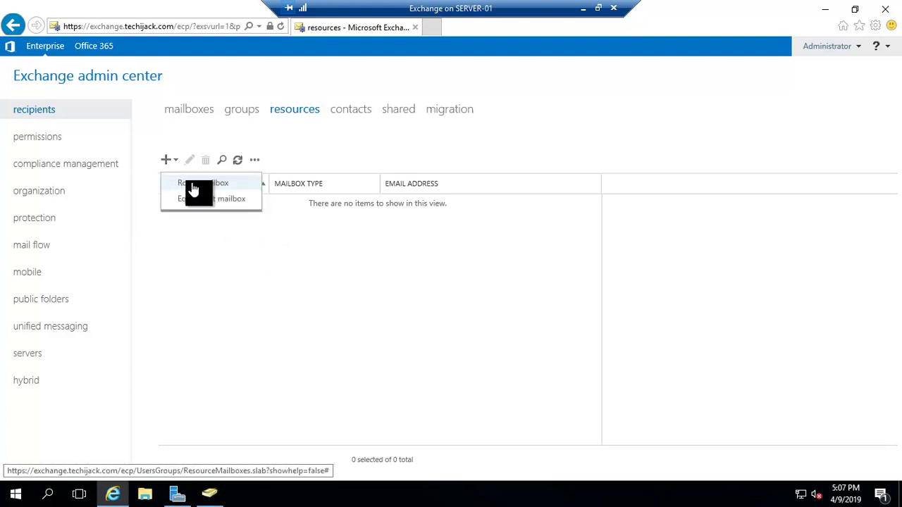
Name the room mailbox TrainingRoom, alias TrainingRoom, in organizational unit Techijack.com/Training.
click(197, 185)
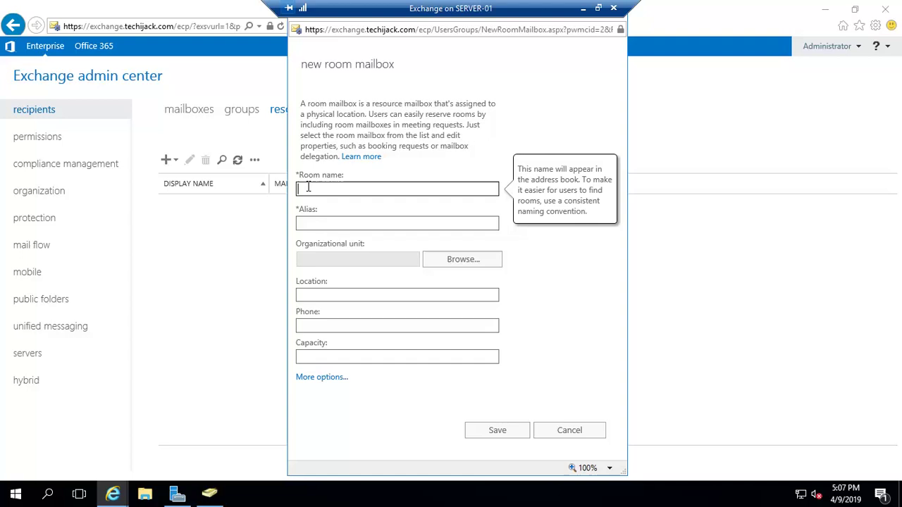
text(Tr)
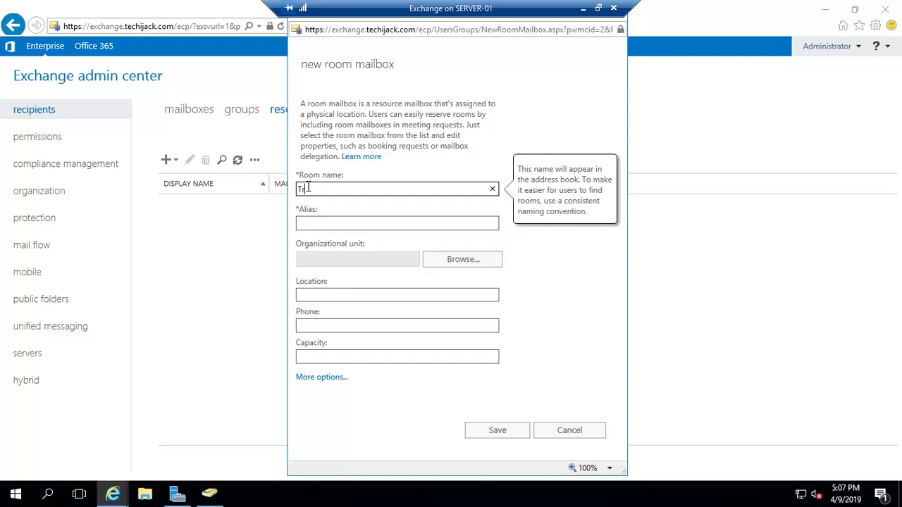
text(ainingRoom)
key(ctrl+a)
key(ctrl+c)
key(Tab)
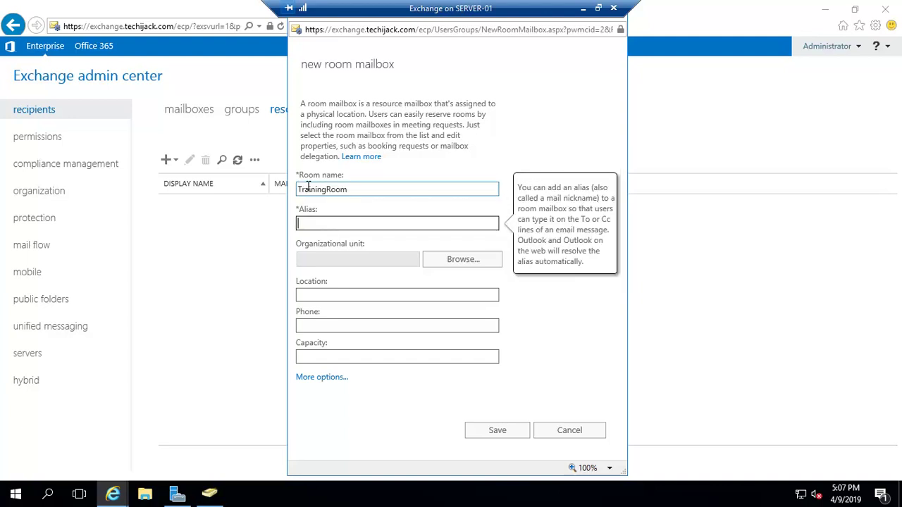
key(ctrl+v)
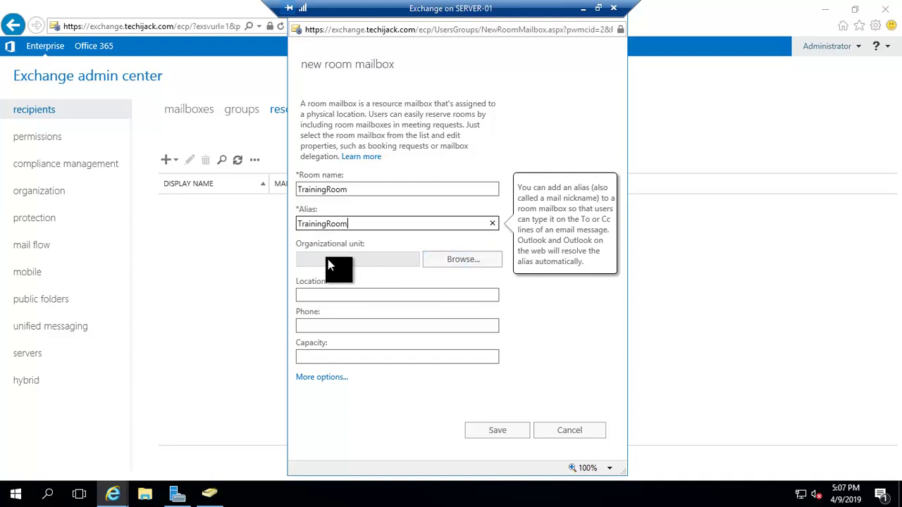
click(471, 263)
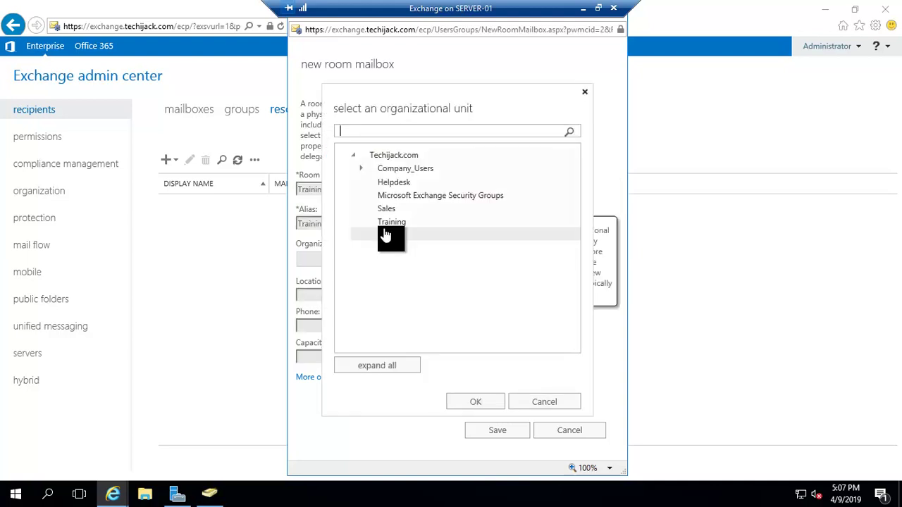
click(399, 227)
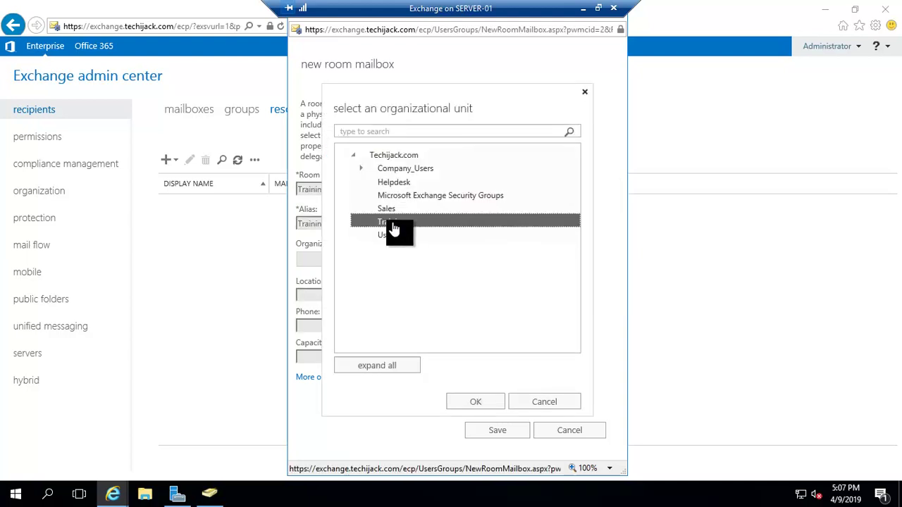
click(471, 401)
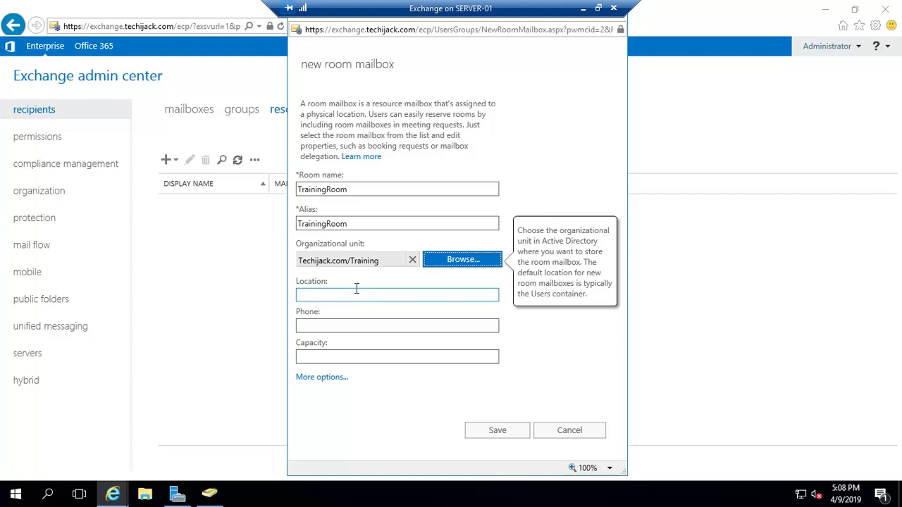
Set the TrainingRoom location to Delhi and capacity to 40.
click(331, 294)
click(314, 296)
text(Delhi)
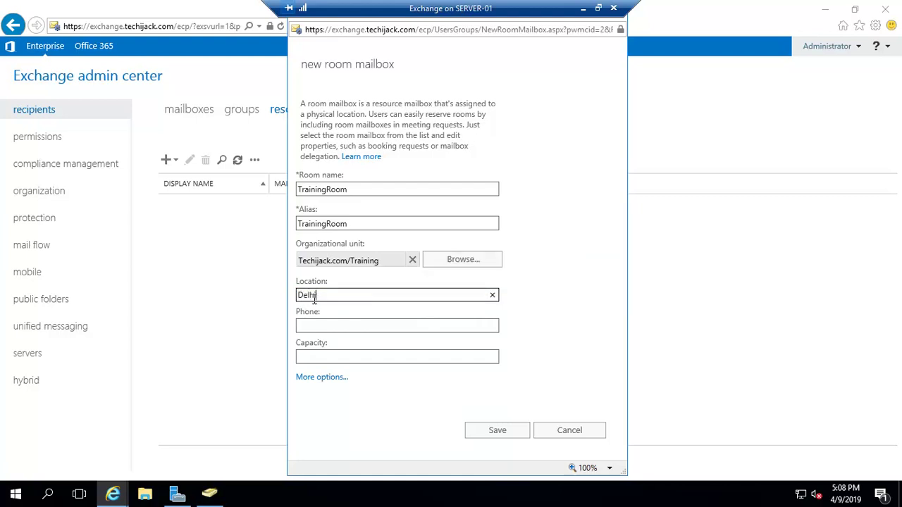
key(Tab)
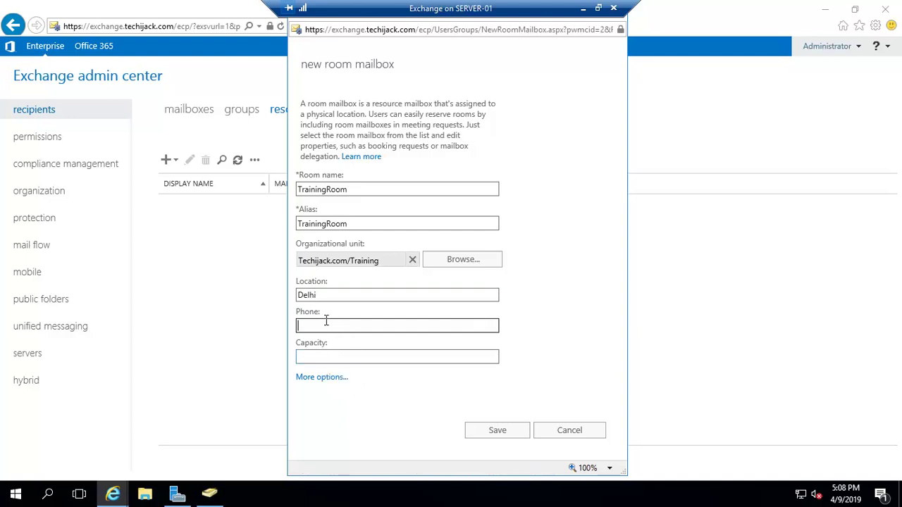
click(310, 357)
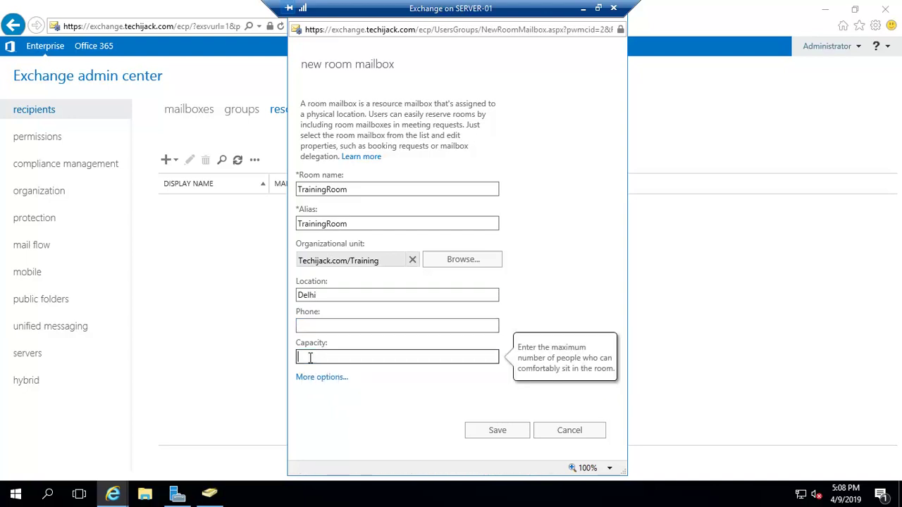
text(40)
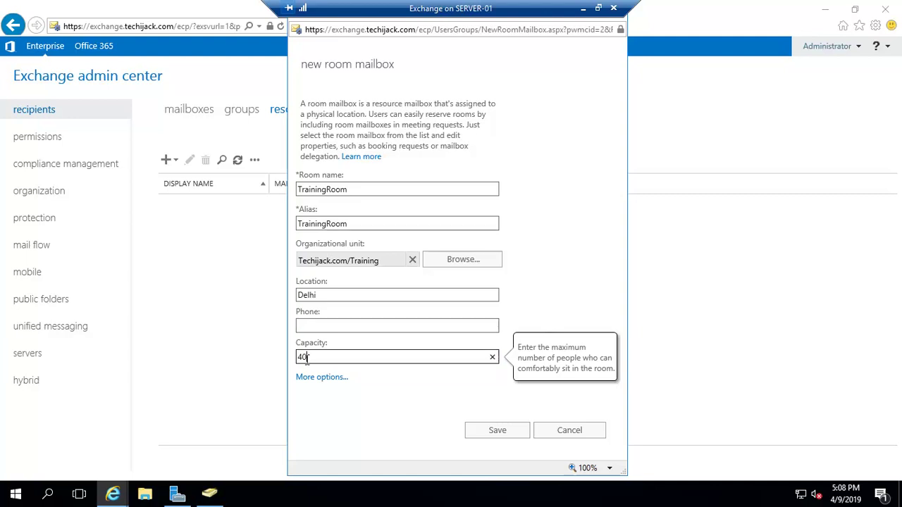
click(323, 379)
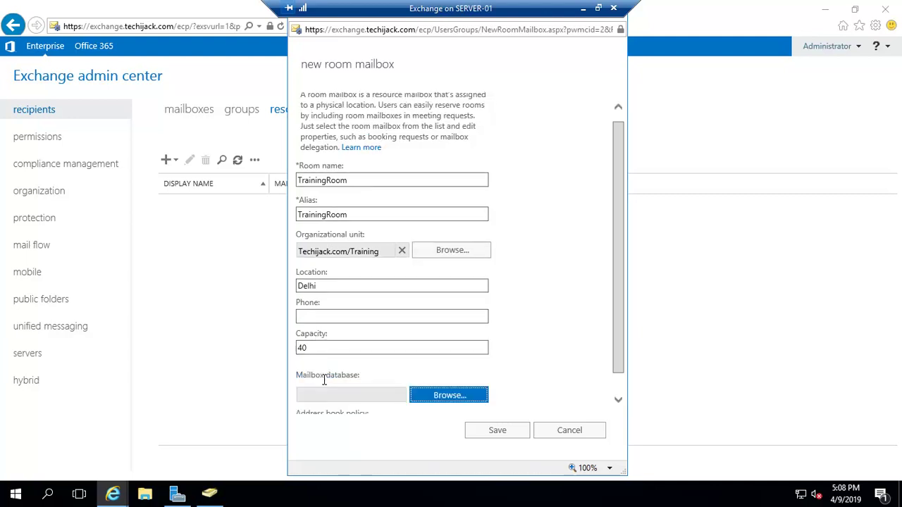
scroll(422, 346, down, 1)
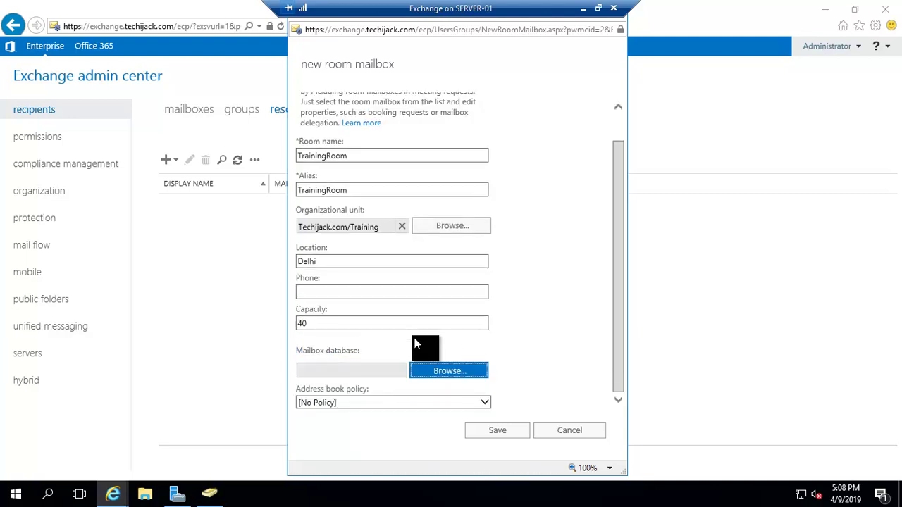
click(449, 376)
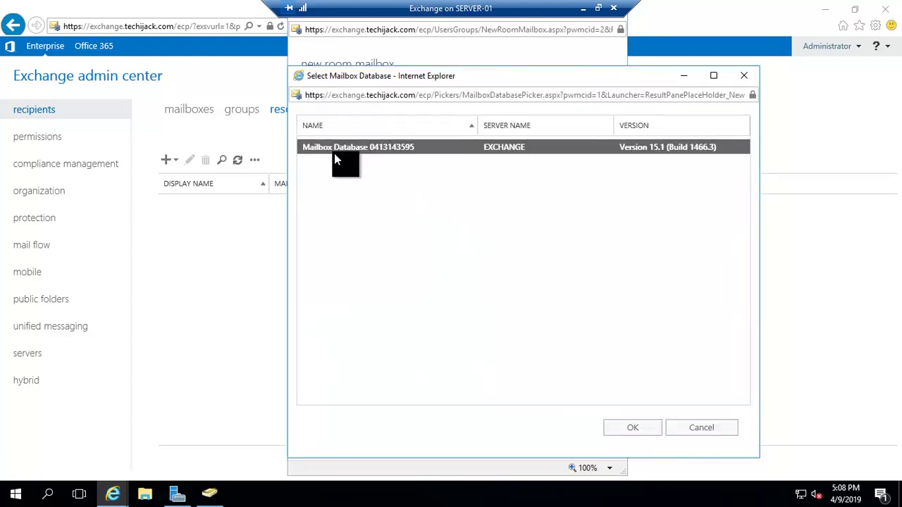
click(612, 433)
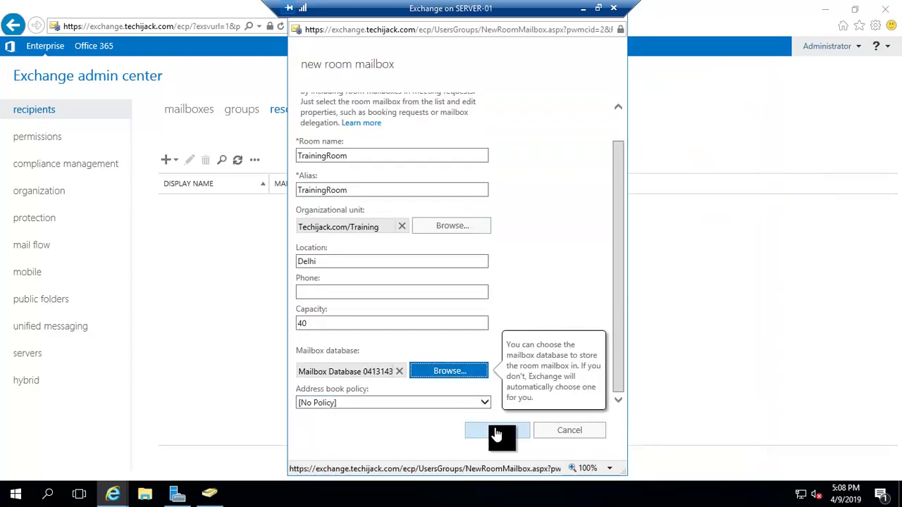
Save the TrainingRoom room mailbox so it appears in the resources list.
click(496, 433)
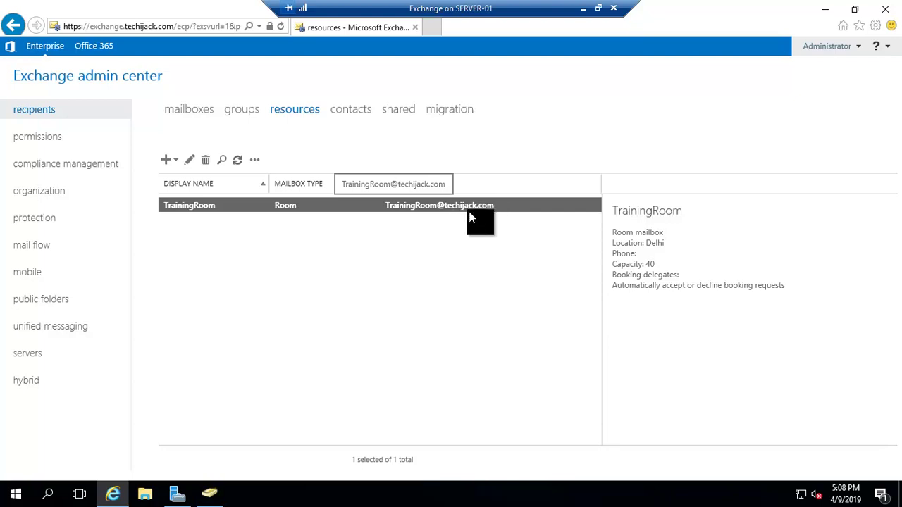
Refresh the Training OU to show the TrainingRoom user and open its properties.
click(208, 495)
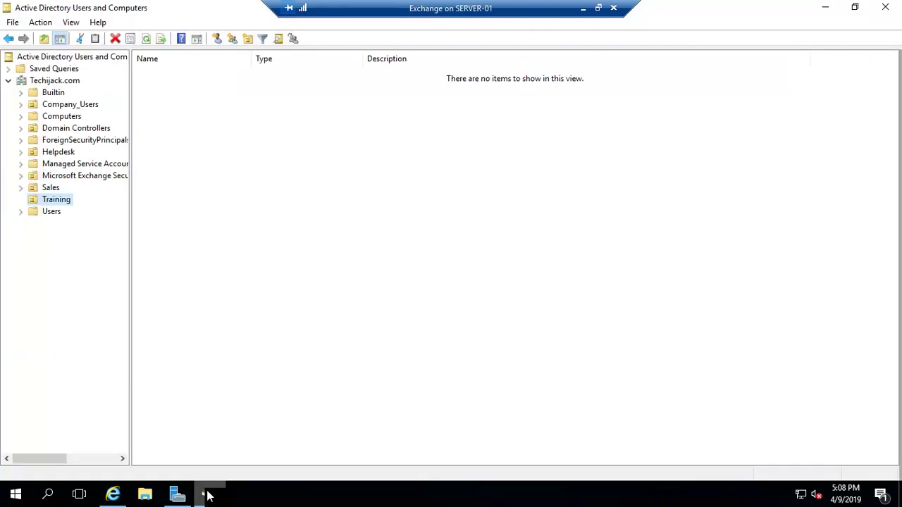
right_click(179, 102)
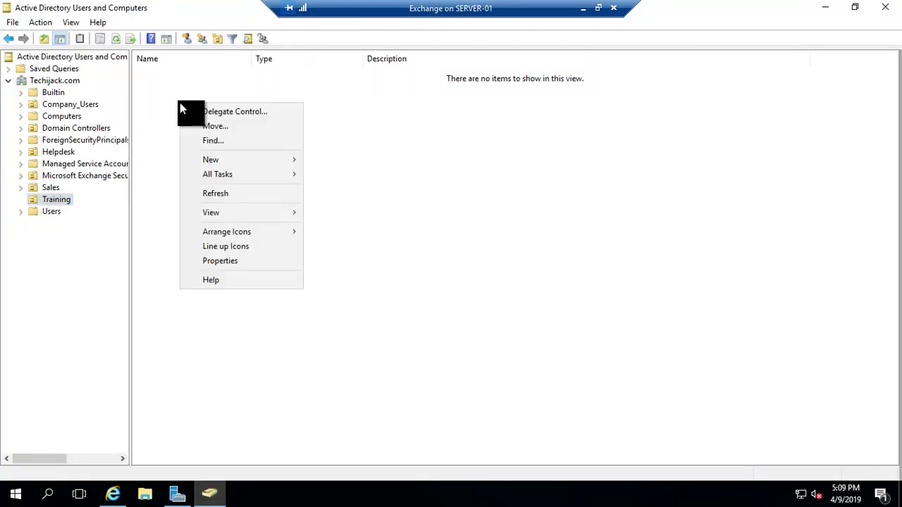
click(228, 196)
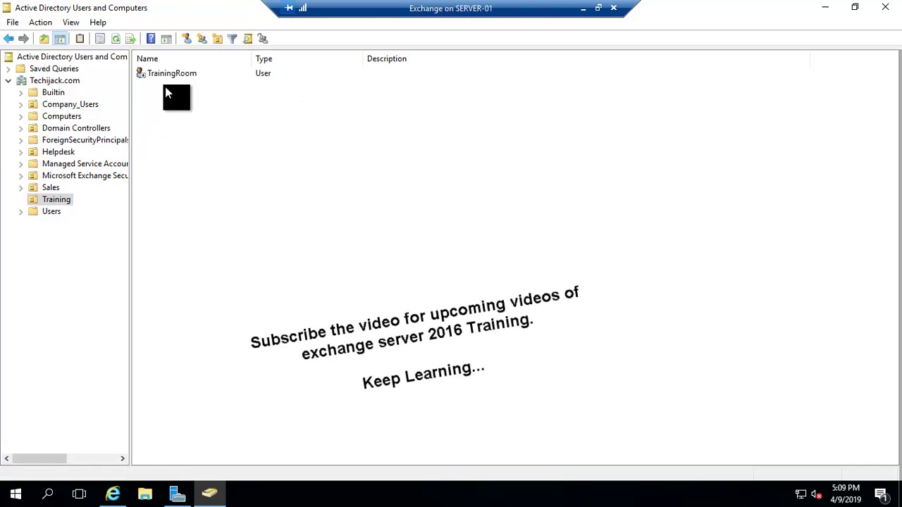
click(183, 76)
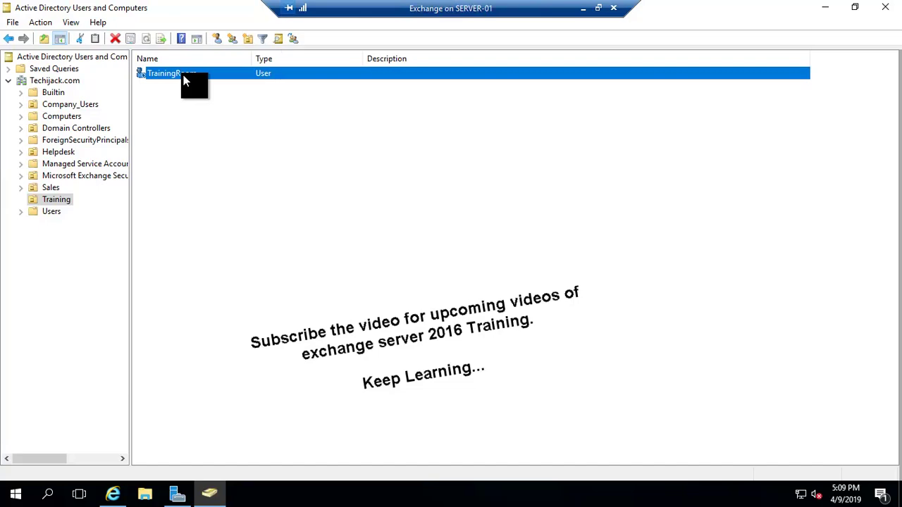
click(156, 100)
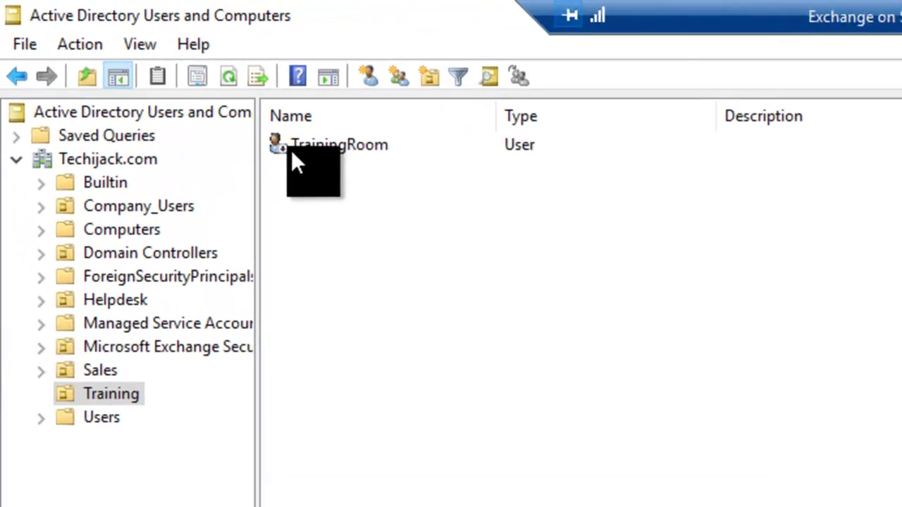
right_click(319, 153)
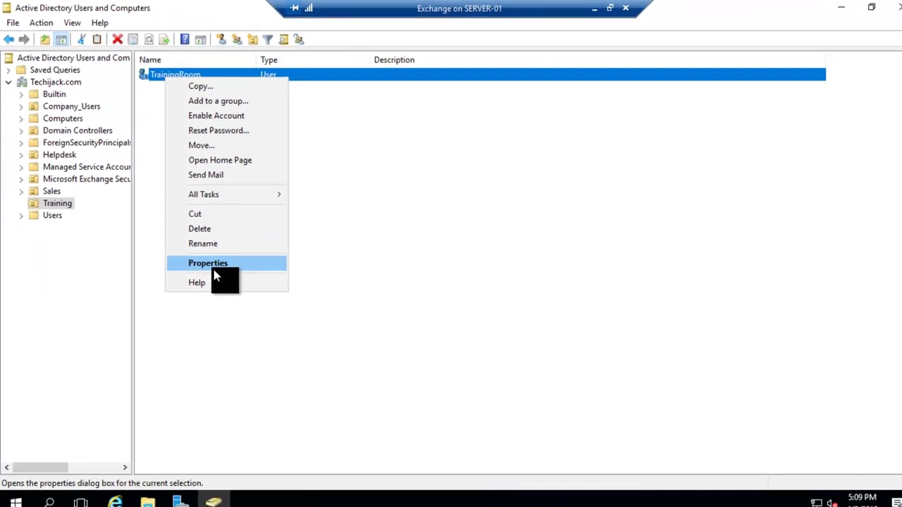
click(213, 264)
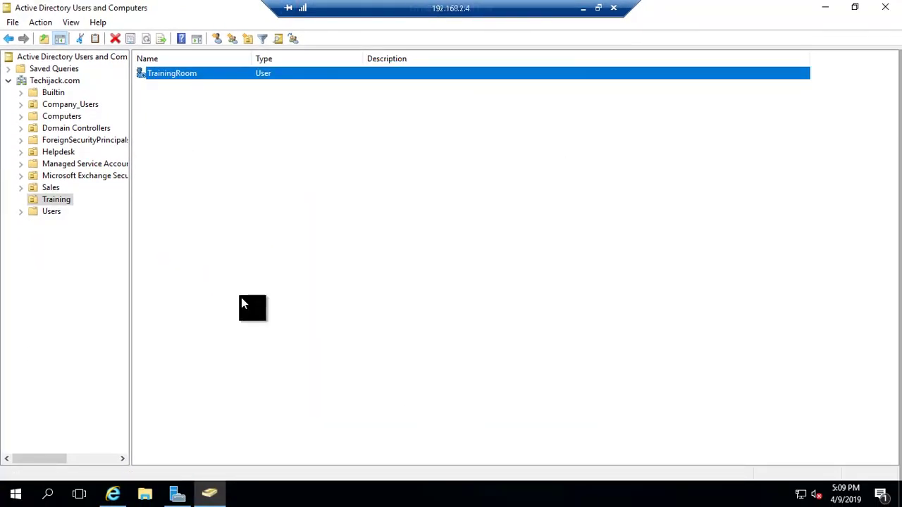
Back in Exchange Admin Center, start a new equipment mailbox from the resources add menu.
key(alt+Tab)
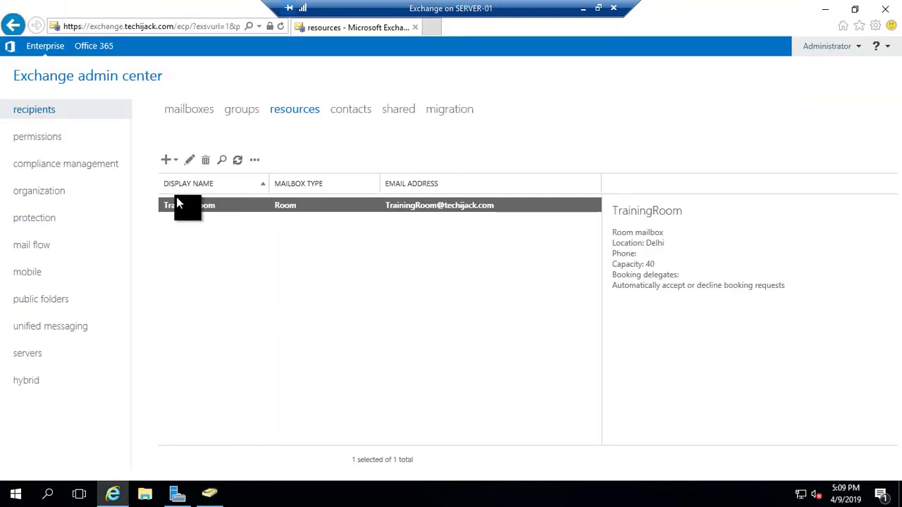
click(174, 166)
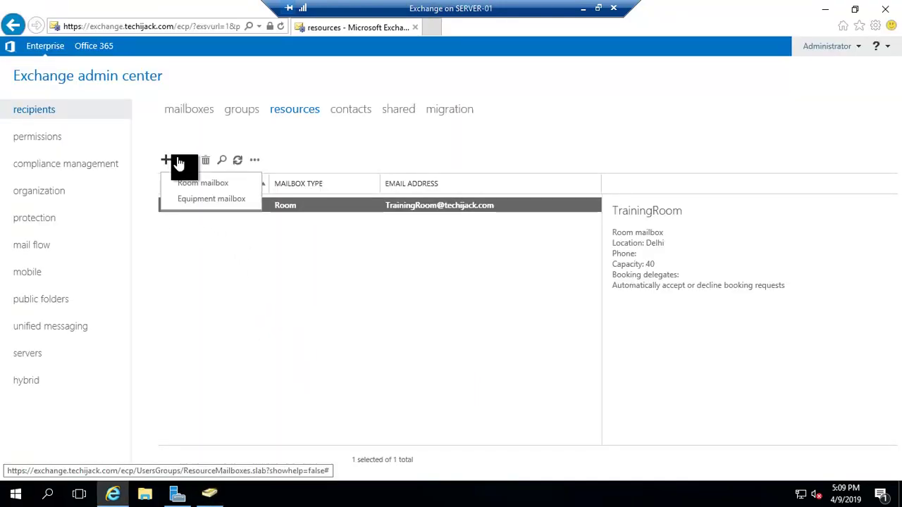
click(207, 200)
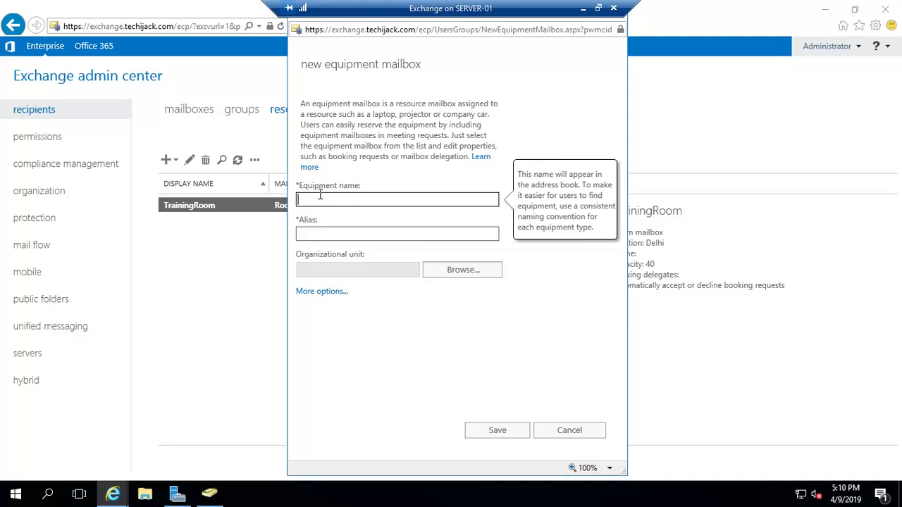
Name the equipment mailbox Microphone, alias Microphone, in the Training organizational unit.
text(Mi)
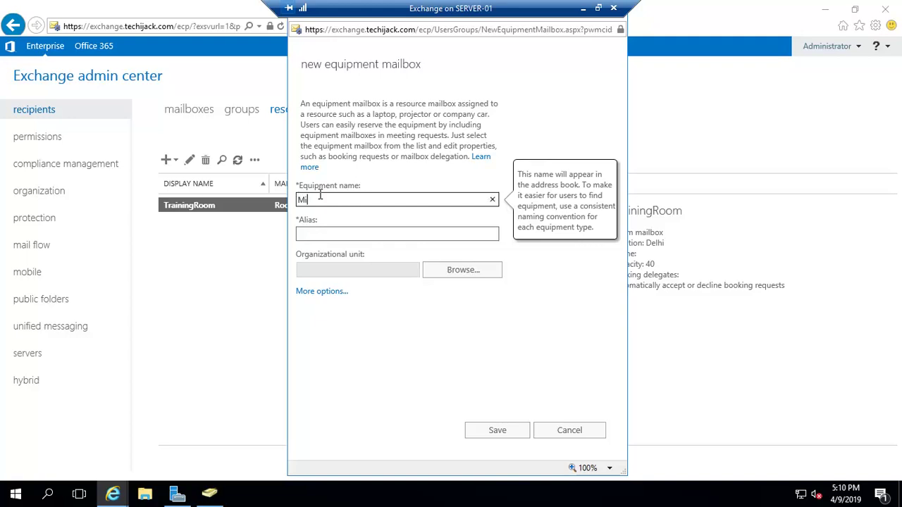
text(crophone)
double_click(319, 200)
key(ctrl+c)
click(330, 236)
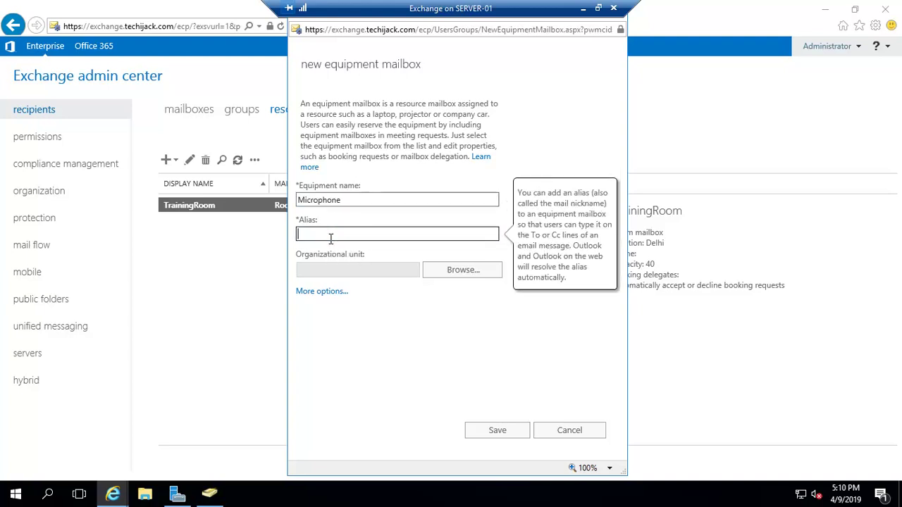
key(ctrl+v)
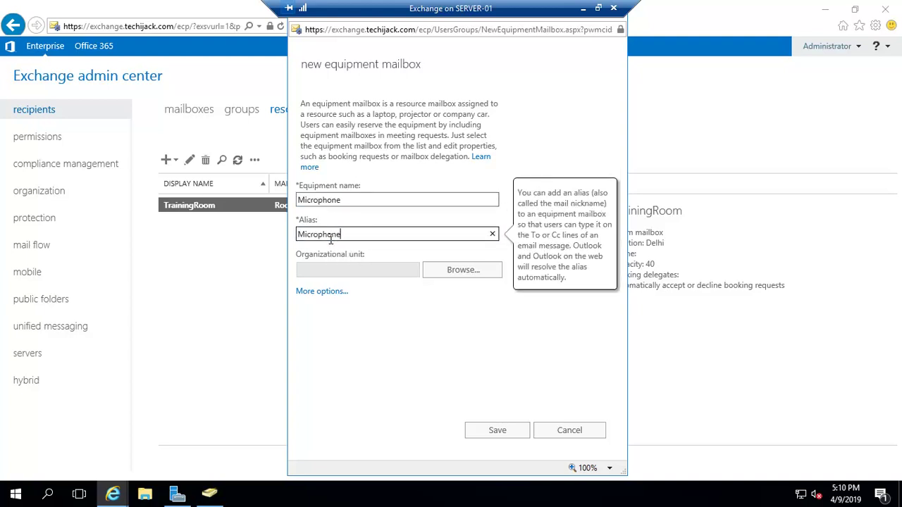
click(479, 275)
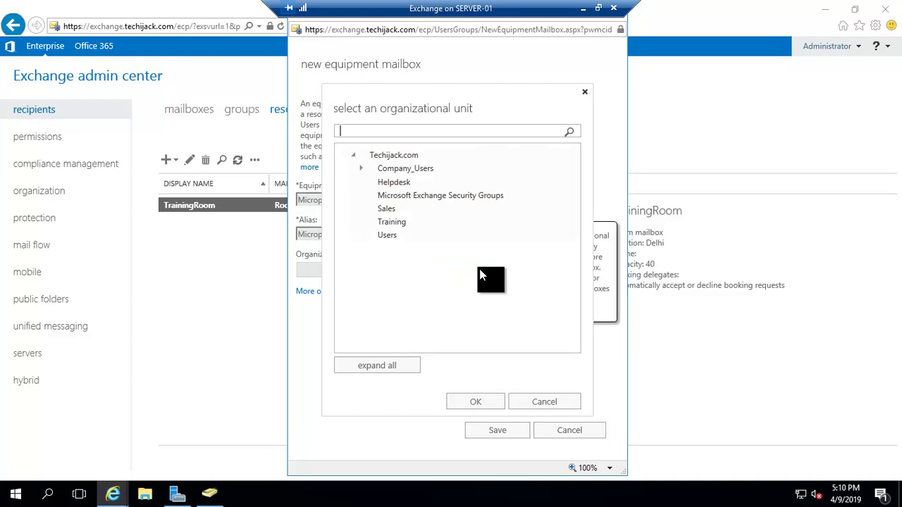
click(393, 223)
click(478, 405)
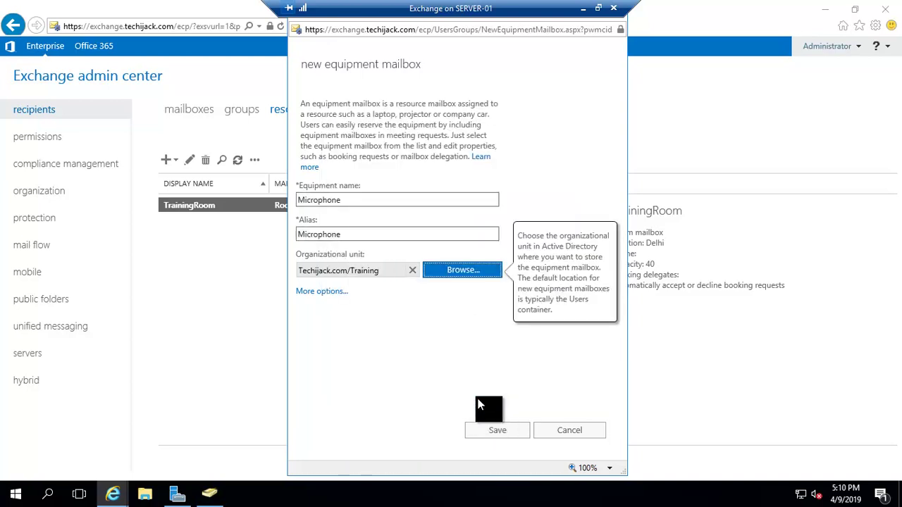
Assign the mailbox database, keep address book policy at No Policy, and save Microphone.
click(316, 291)
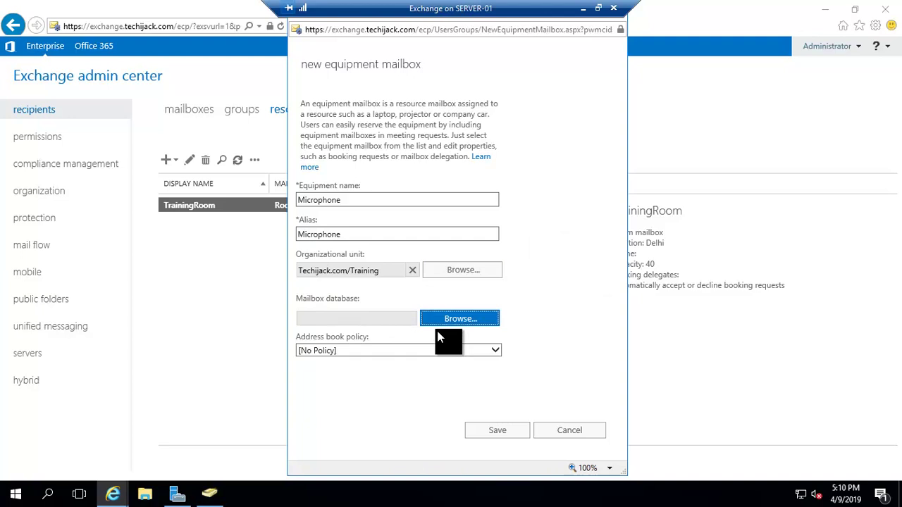
click(453, 322)
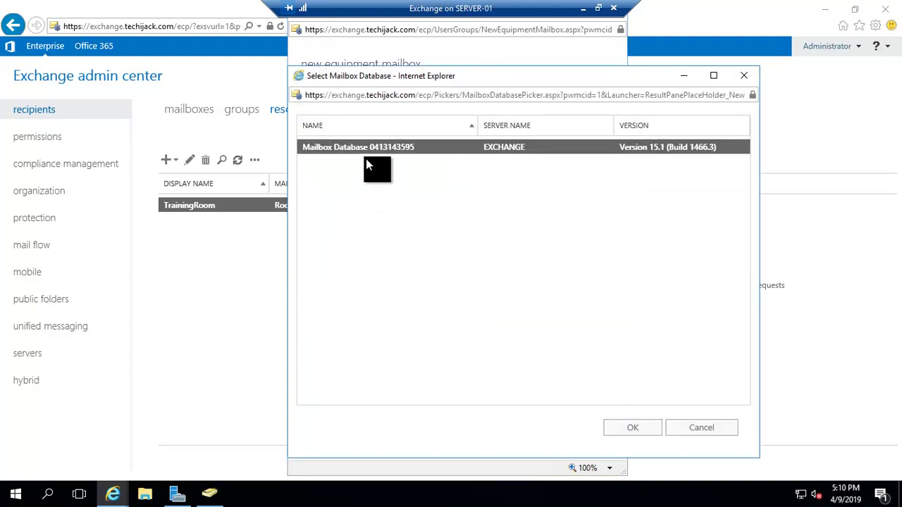
click(626, 427)
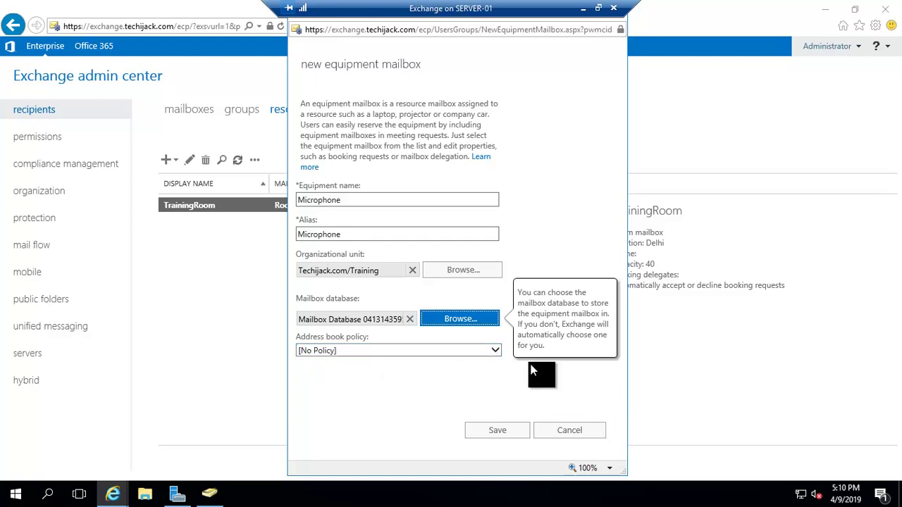
click(497, 351)
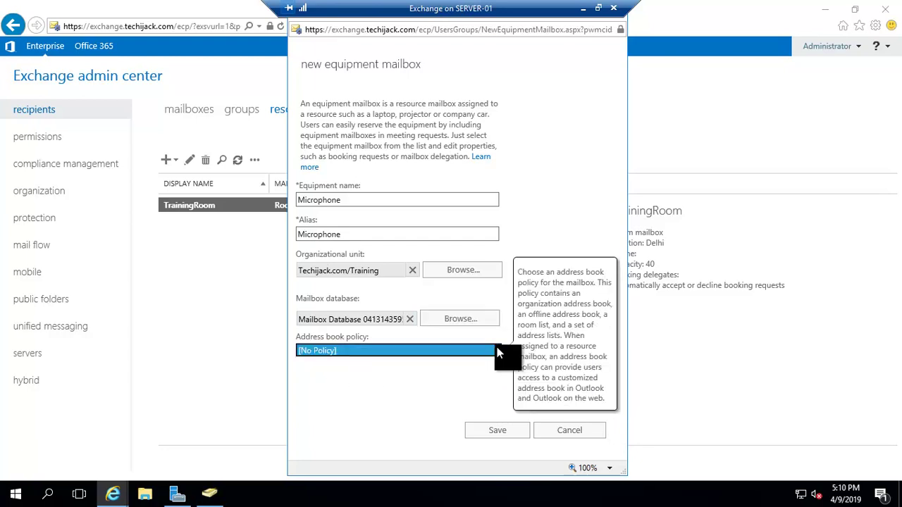
click(427, 384)
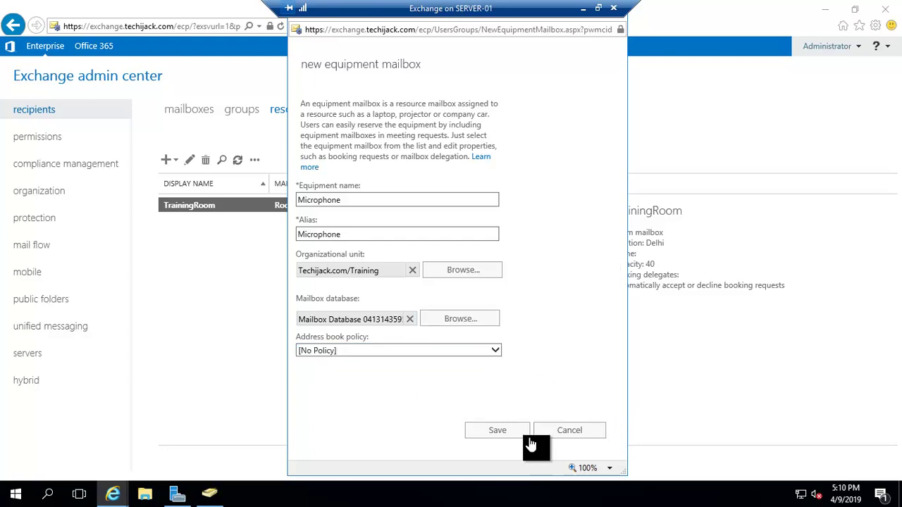
click(499, 435)
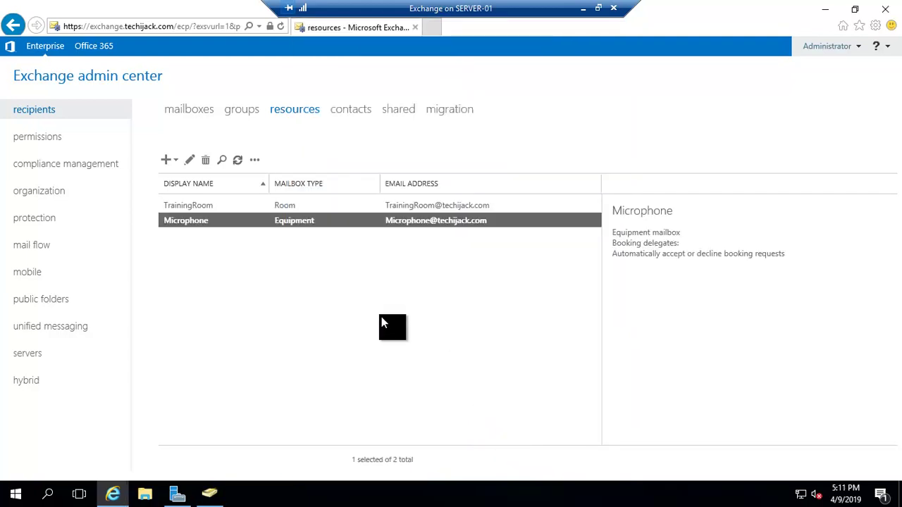
Compare the TrainingRoom and Microphone details, ending on TrainingRoom with location Delhi and capacity 40.
click(182, 205)
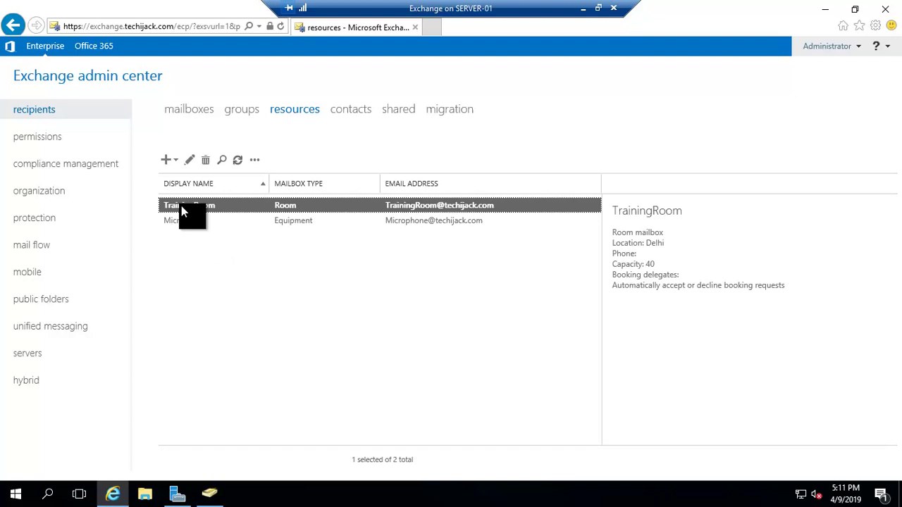
click(185, 222)
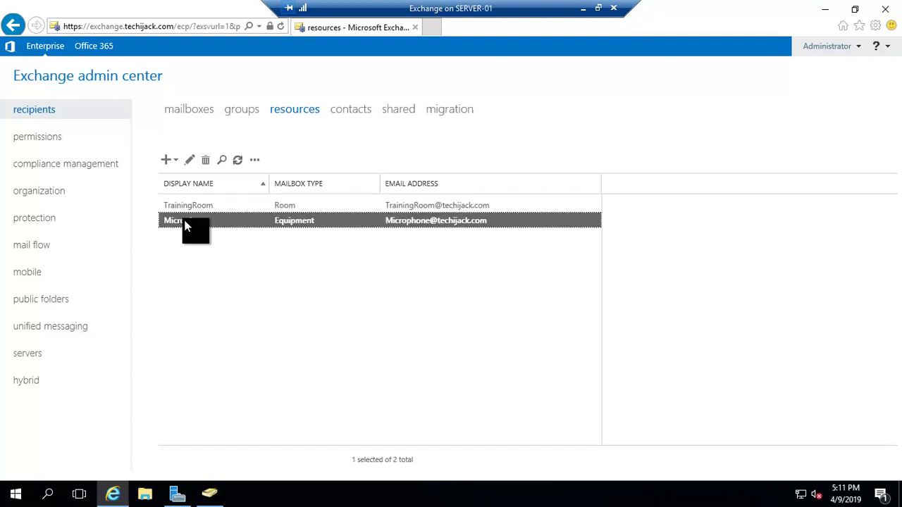
click(284, 205)
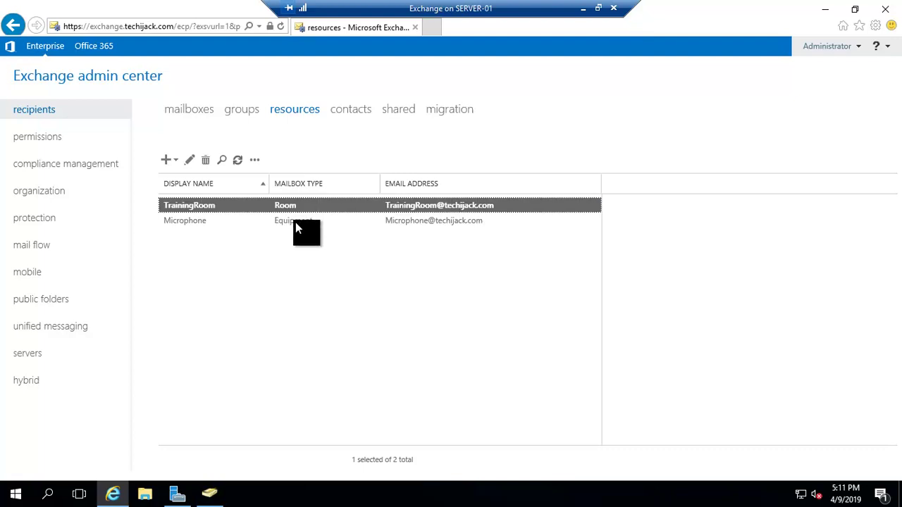
click(294, 221)
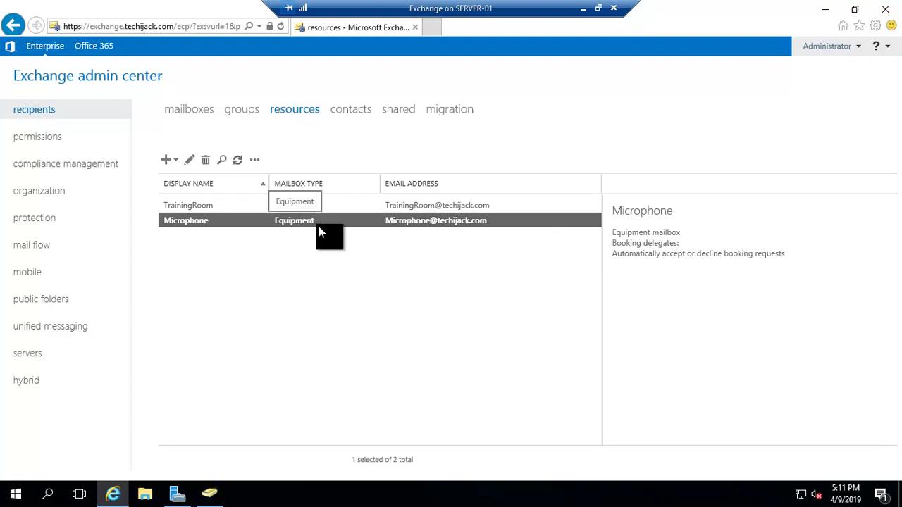
click(200, 205)
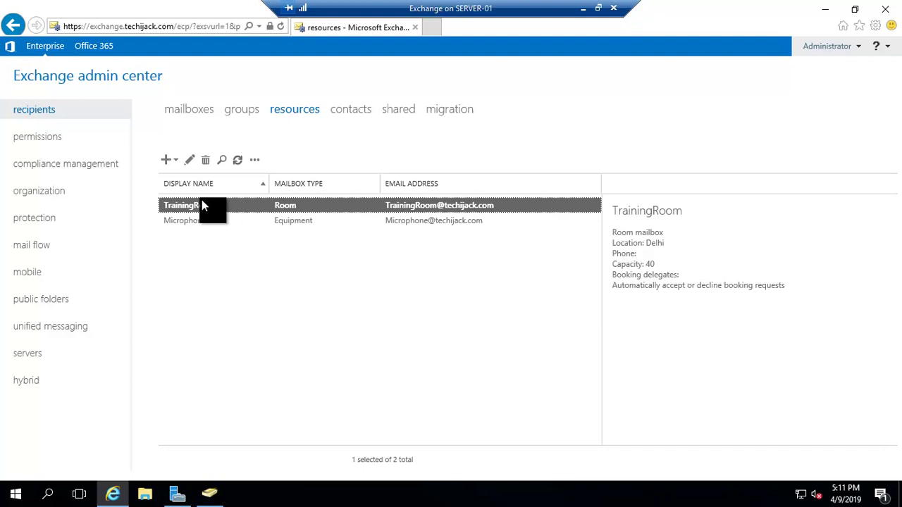
click(292, 220)
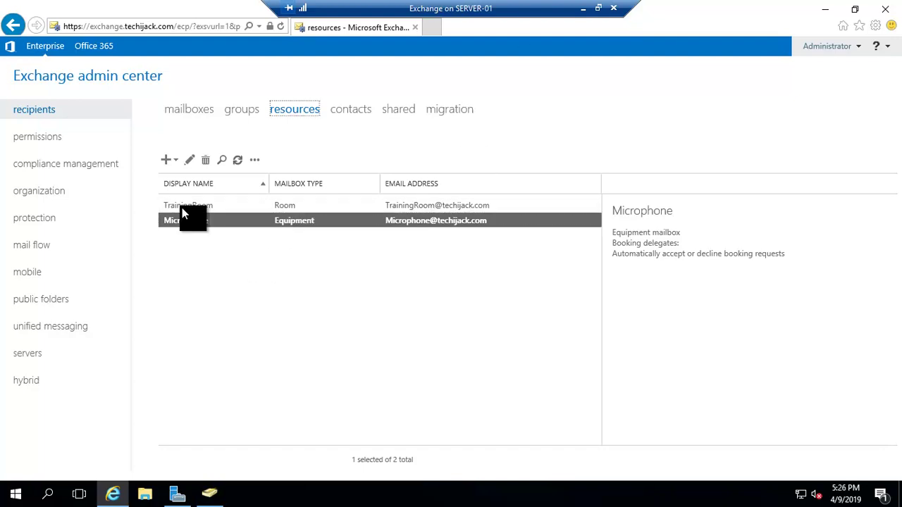
click(181, 206)
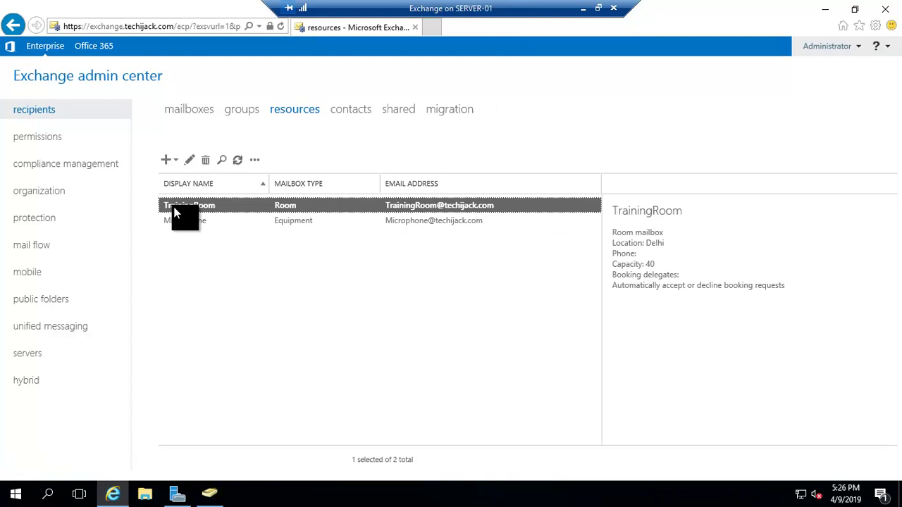
Edit TrainingRoom so booking requests are handled by selected delegates, leaving the delegate list empty.
click(190, 164)
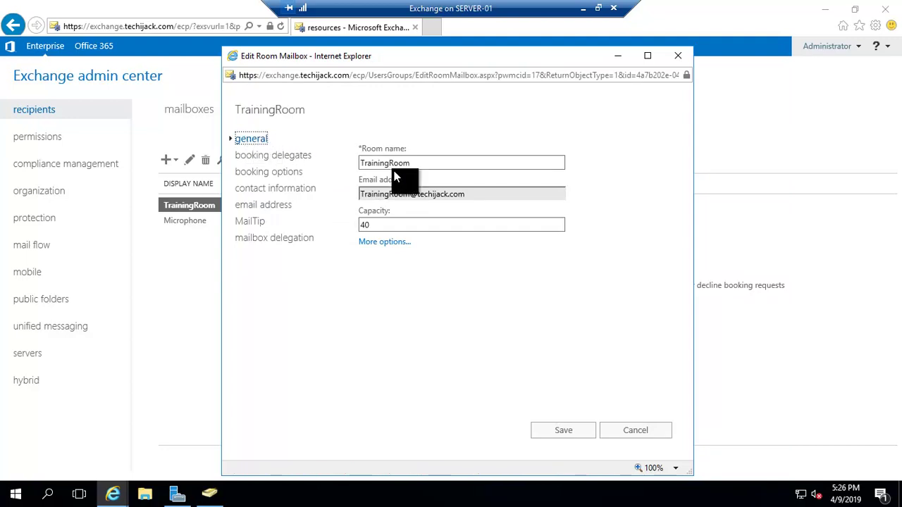
click(384, 242)
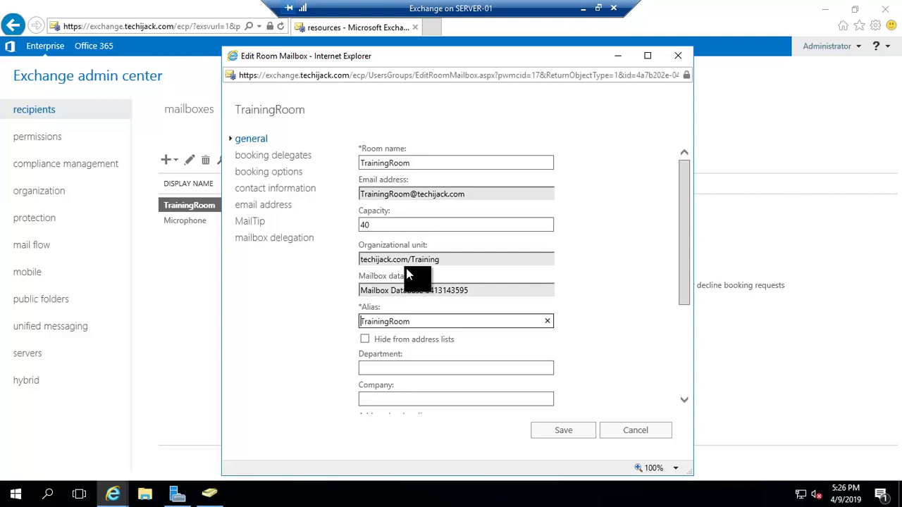
click(258, 162)
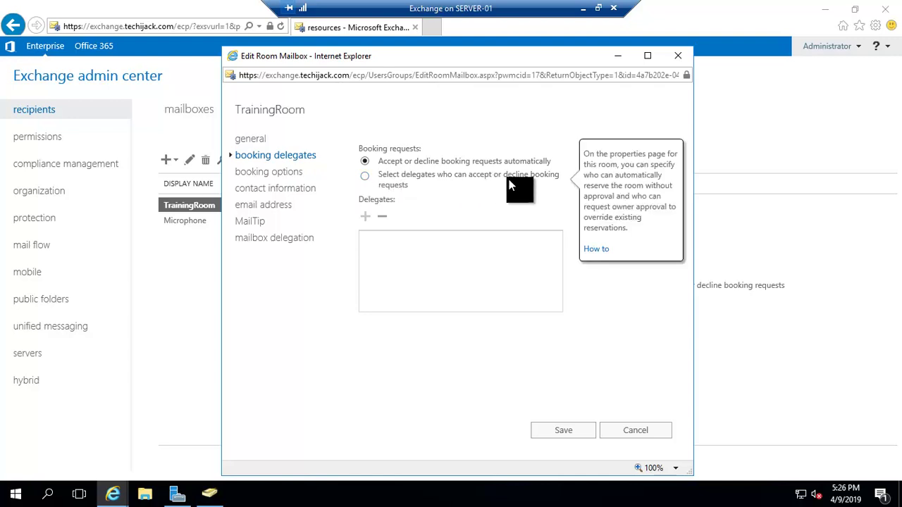
click(365, 174)
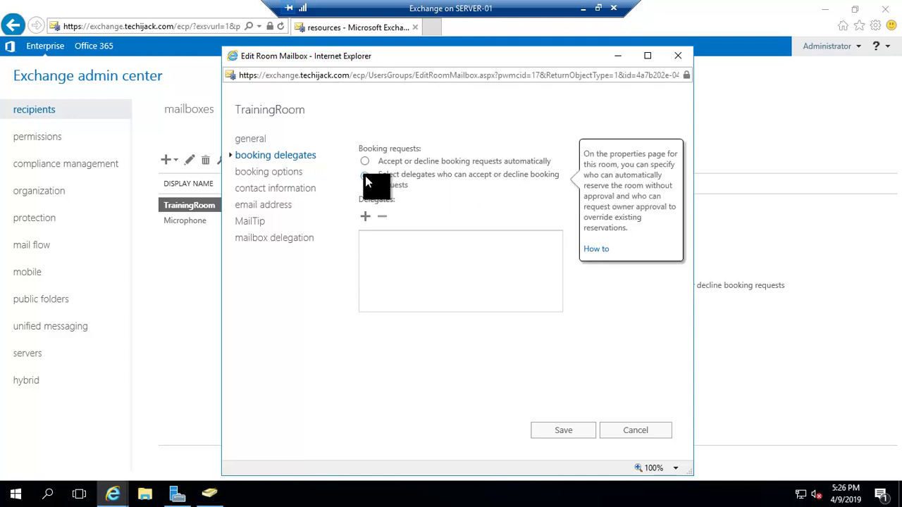
click(367, 223)
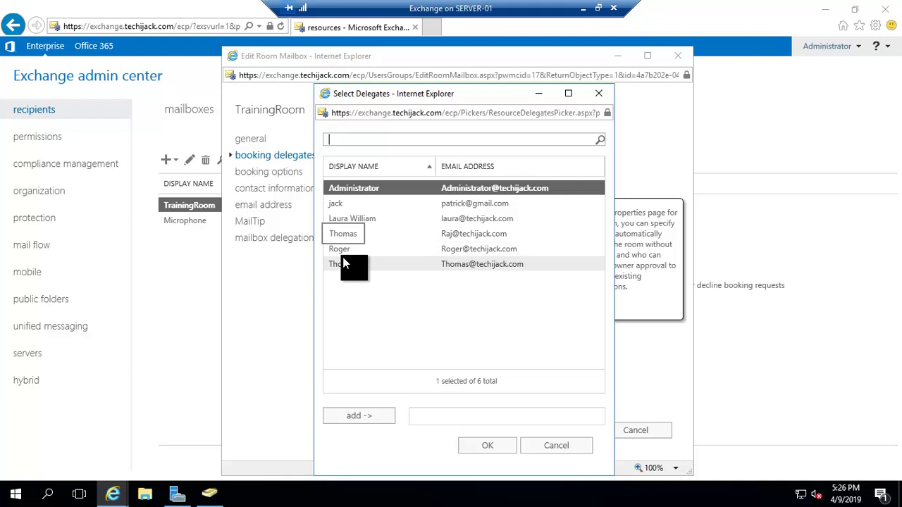
click(549, 451)
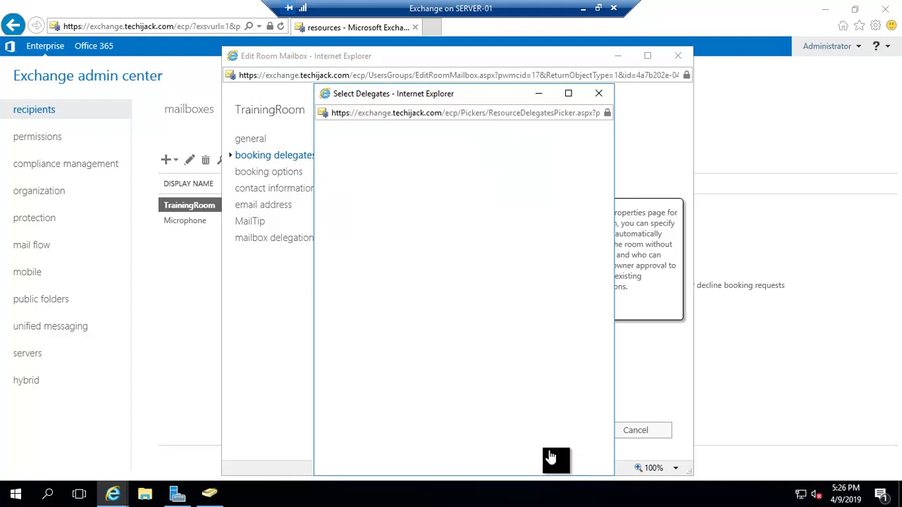
Review TrainingRoom booking options: 180-day lead time, 24.0-hour max duration, organizer reply text.
click(283, 181)
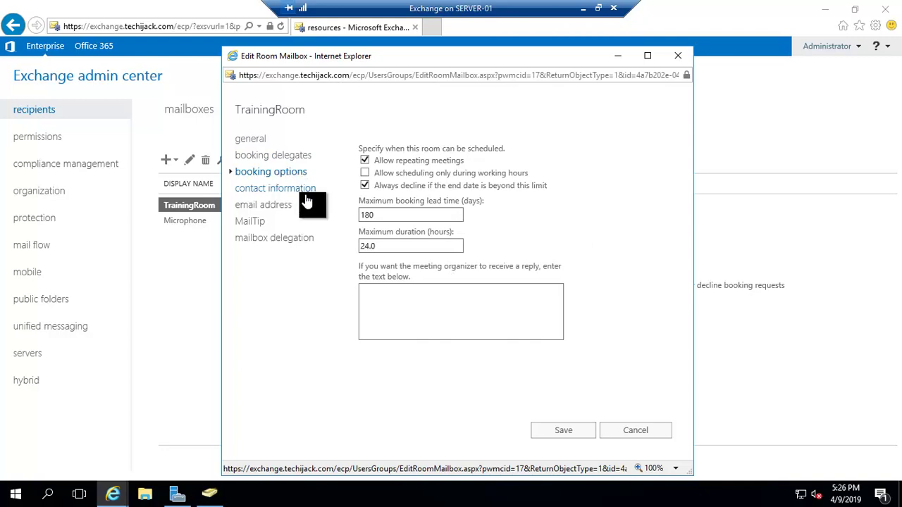
click(403, 220)
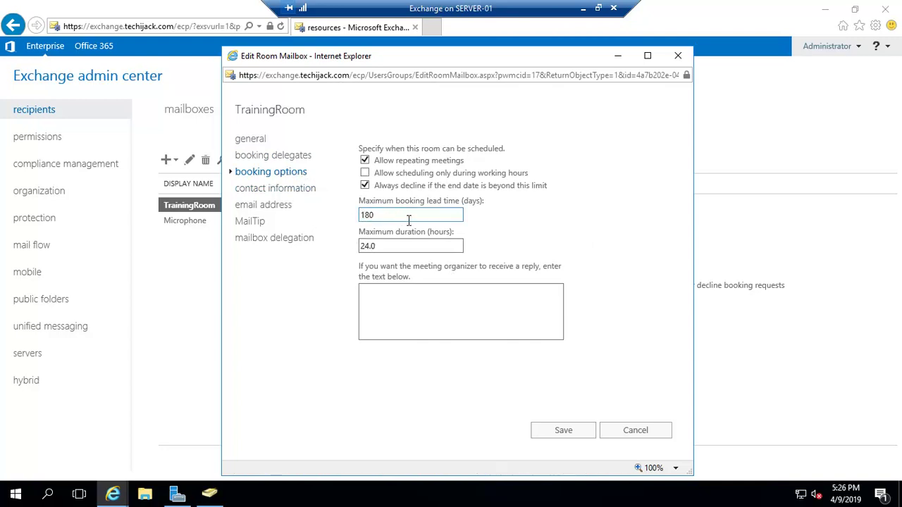
click(390, 216)
click(366, 247)
click(393, 298)
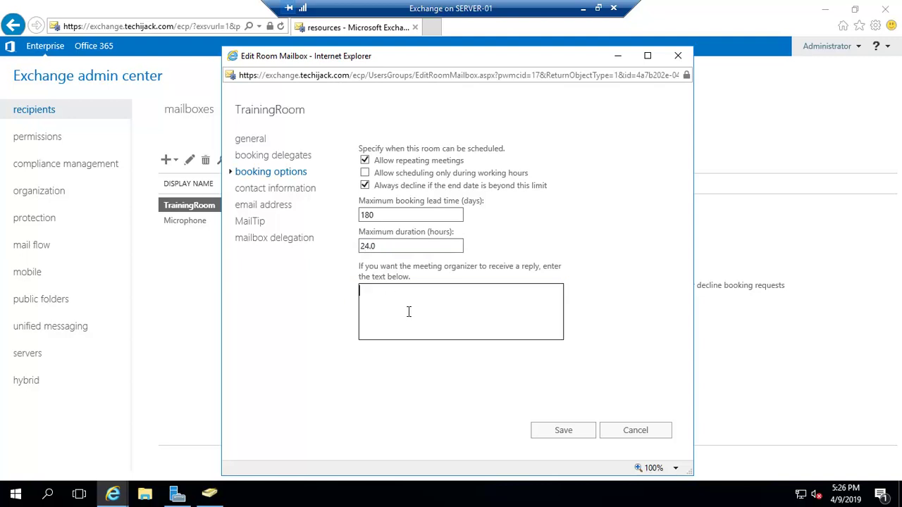
Look over contact information, email addresses and delegation, then cancel without saving.
click(286, 190)
scroll(405, 267, down, 2)
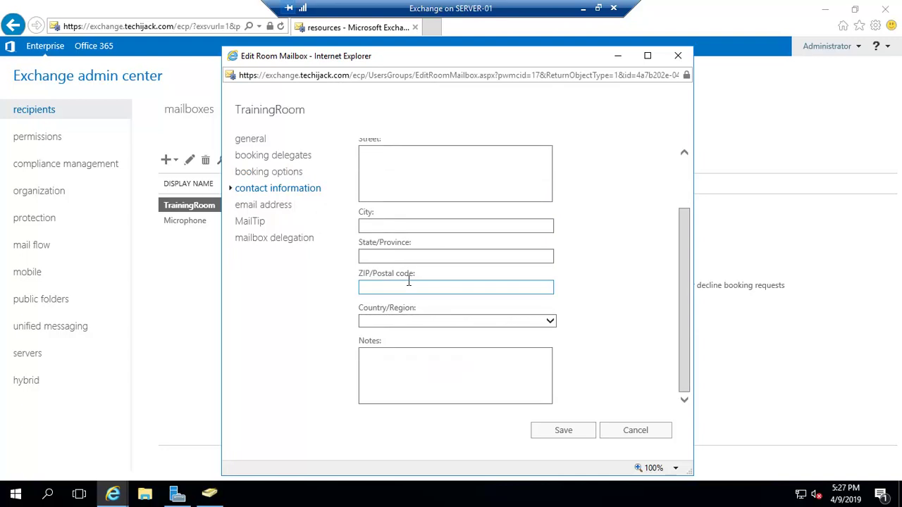
click(408, 283)
scroll(413, 287, down, 2)
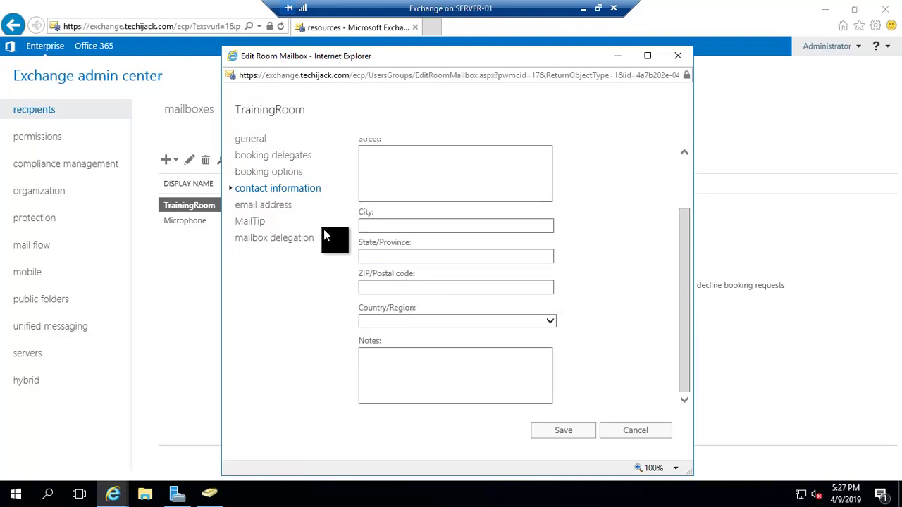
click(280, 205)
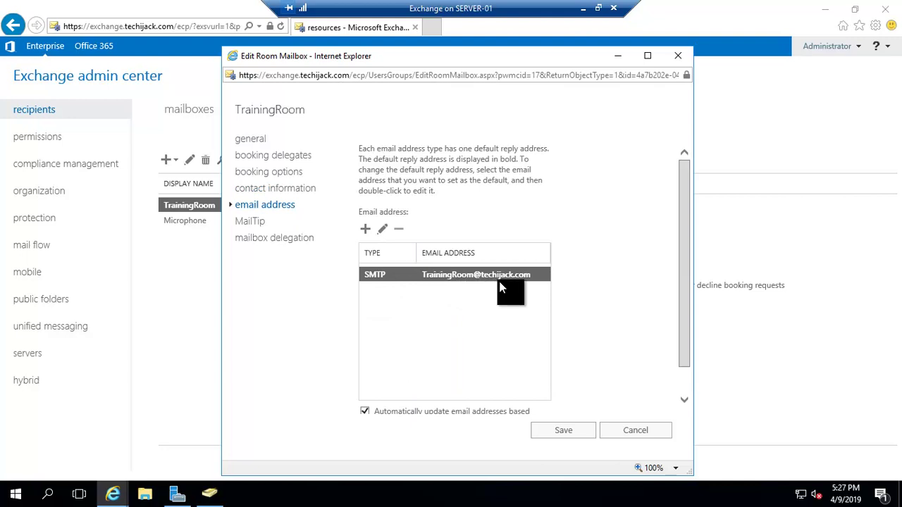
click(261, 241)
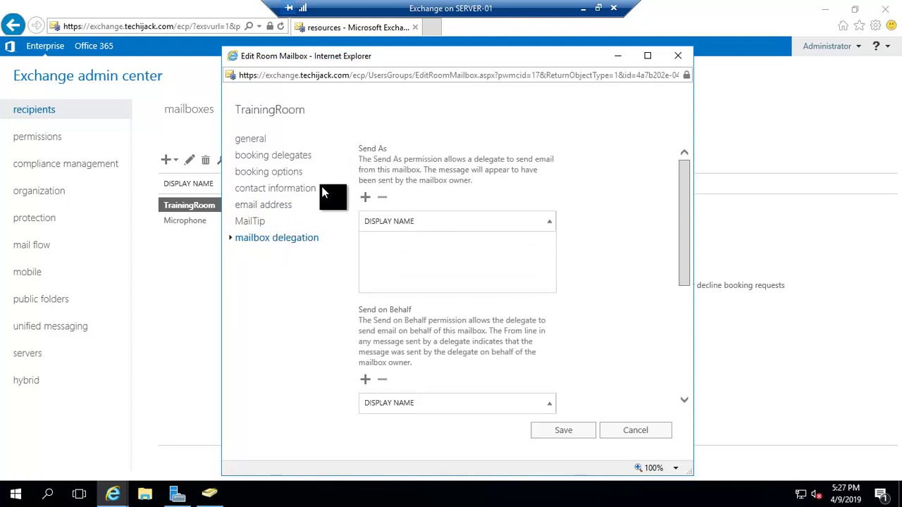
scroll(372, 316, down, 3)
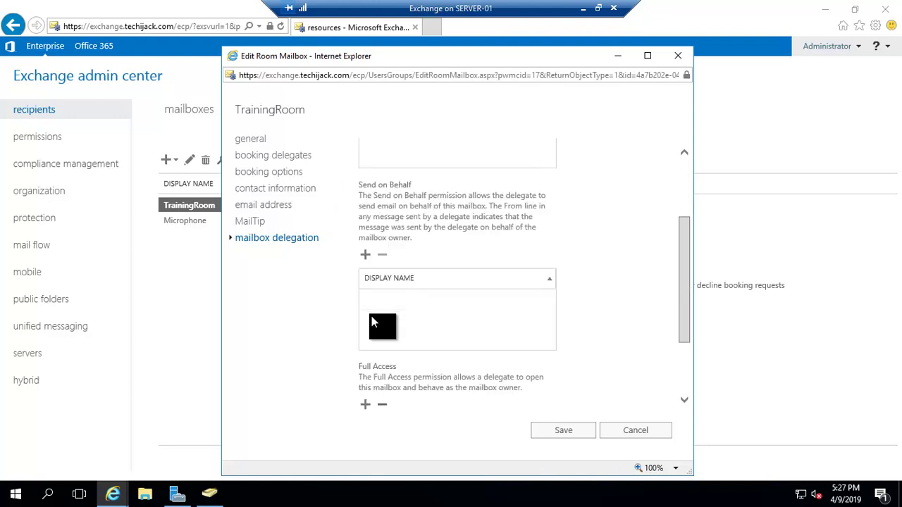
click(629, 436)
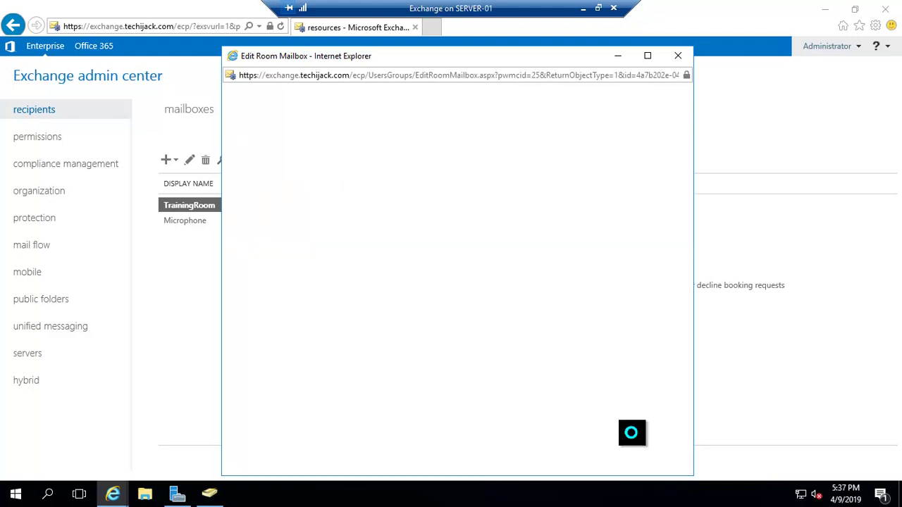
Open the Microphone mailbox and browse its booking, contact, email, MailTip and delegation pages.
click(180, 221)
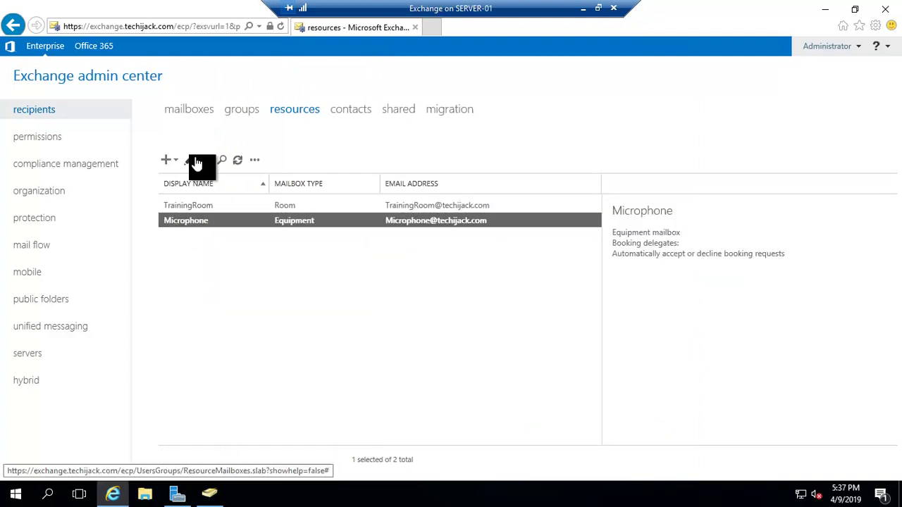
click(191, 162)
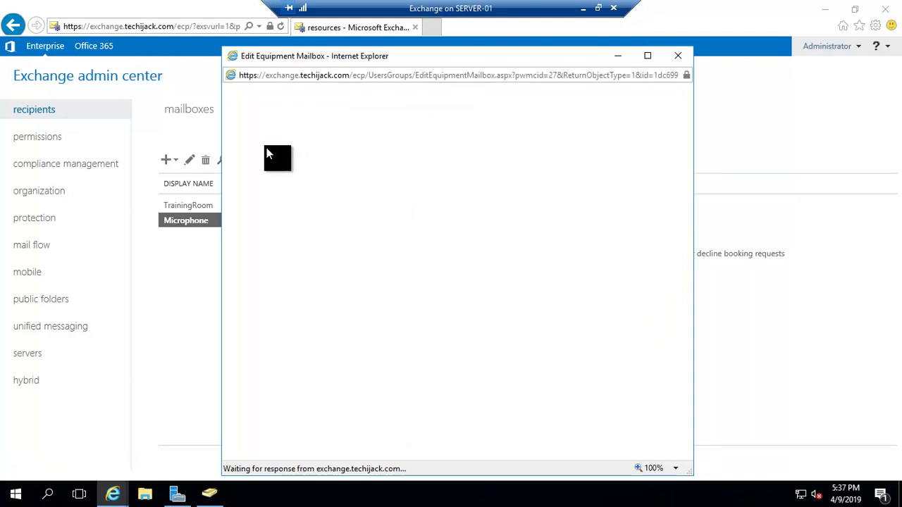
click(256, 157)
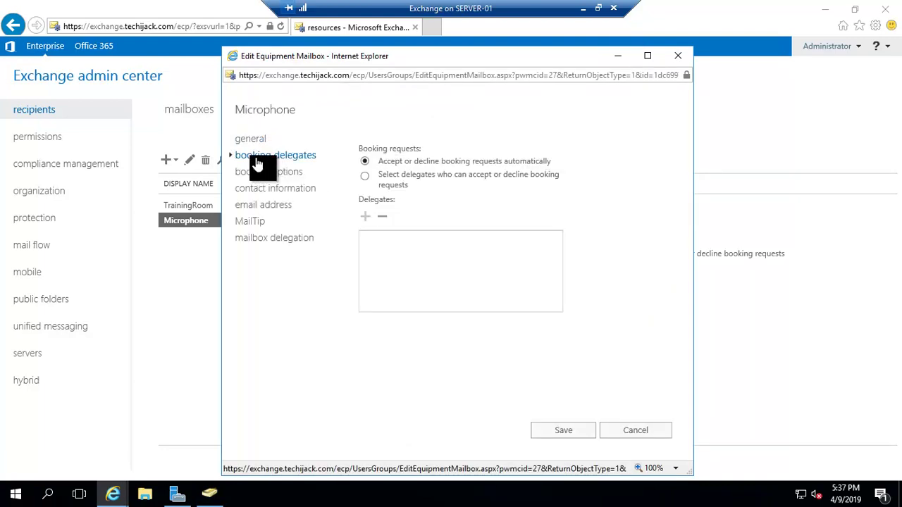
click(276, 175)
click(276, 189)
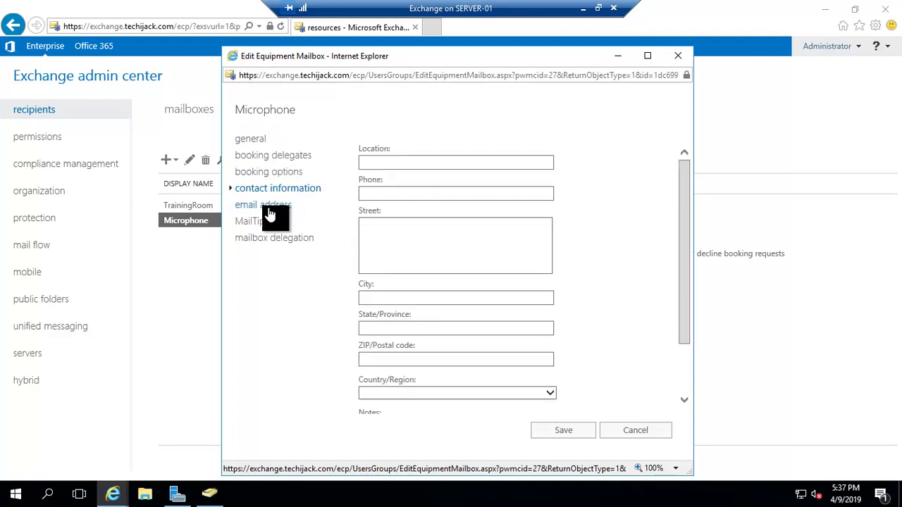
click(271, 205)
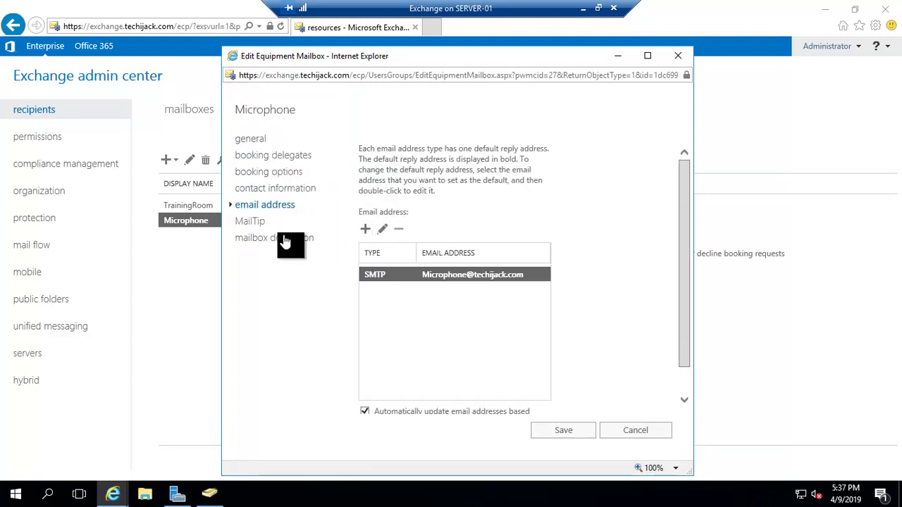
click(252, 224)
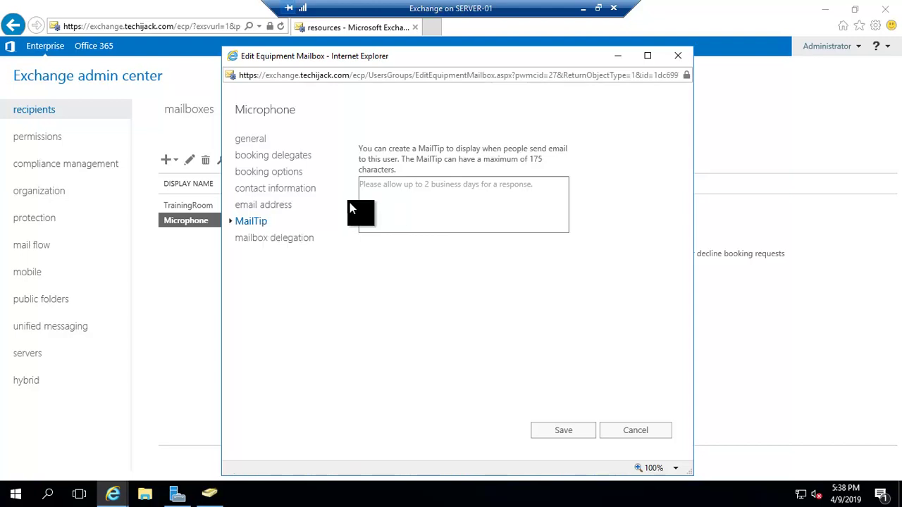
click(261, 241)
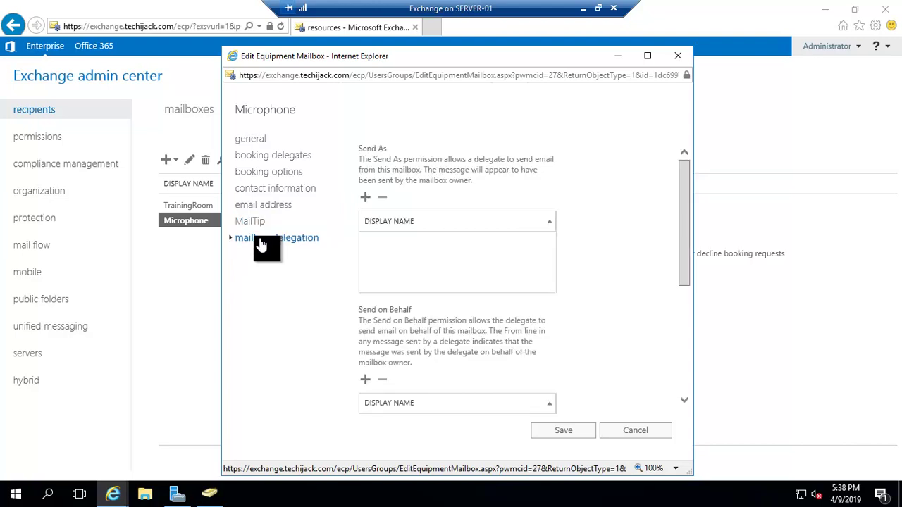
Discard the Microphone settings and start a new mailbox from the shared mailboxes list.
click(627, 432)
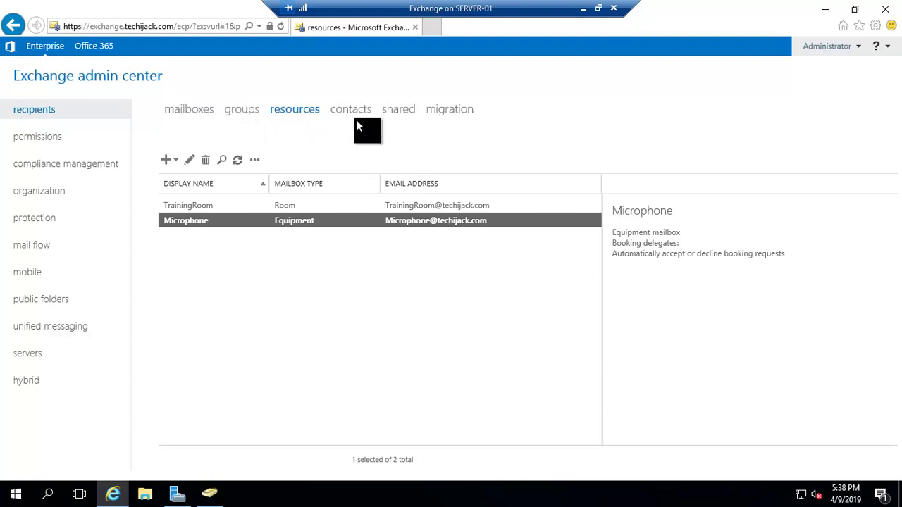
click(398, 112)
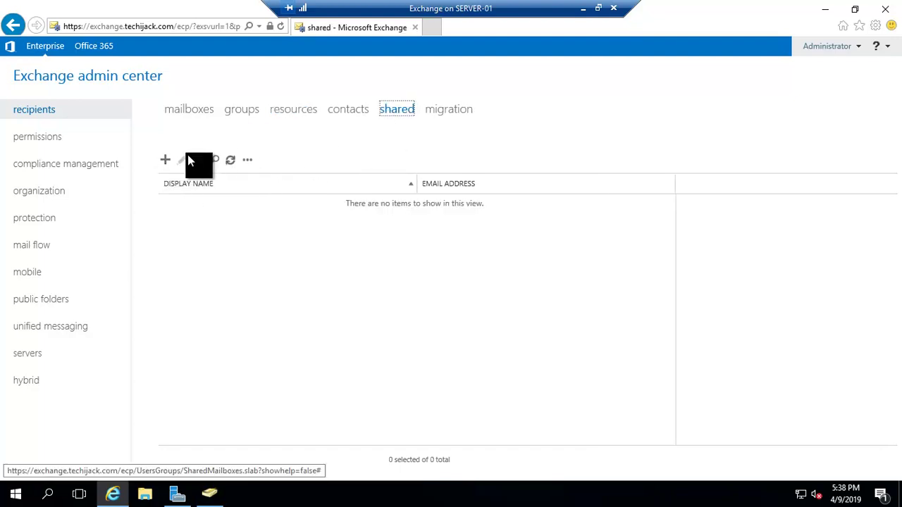
click(166, 162)
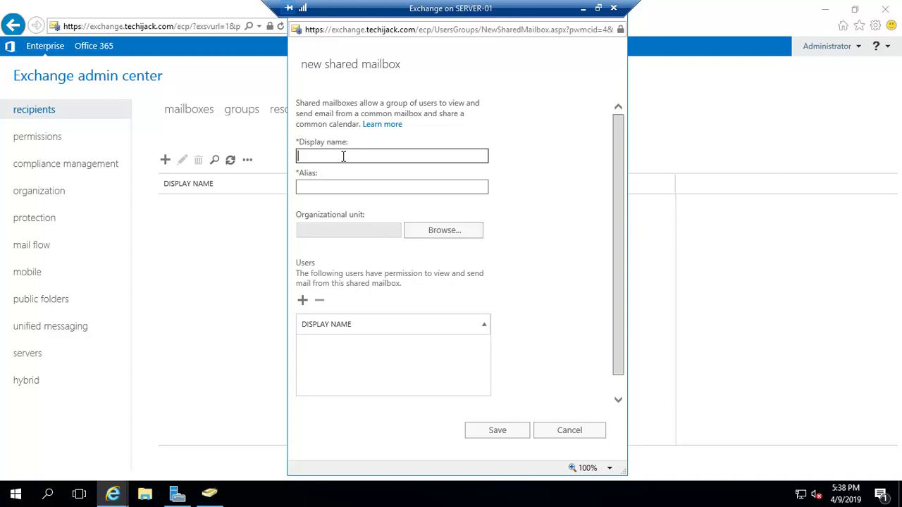
Enter Customerservice as the display name and copy it into the Alias field.
text(Customerservice)
click(318, 189)
double_click(332, 158)
key(ctrl+c)
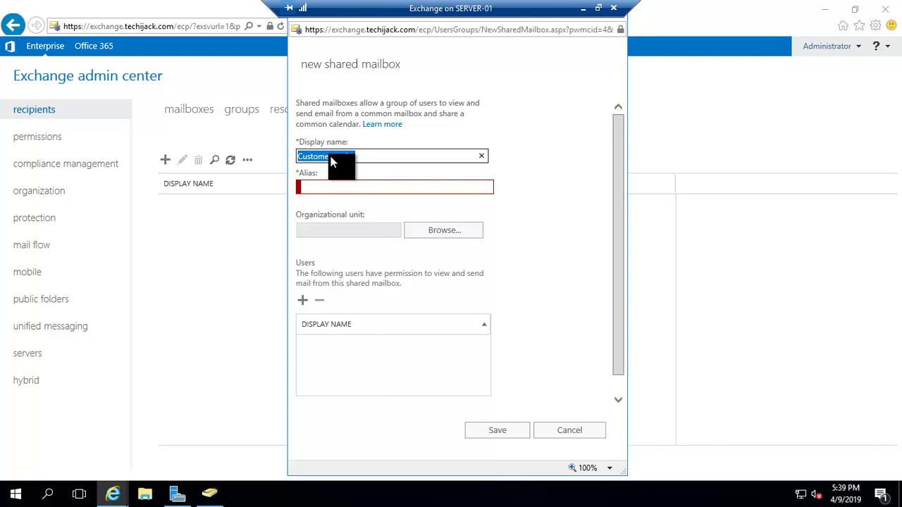
click(324, 189)
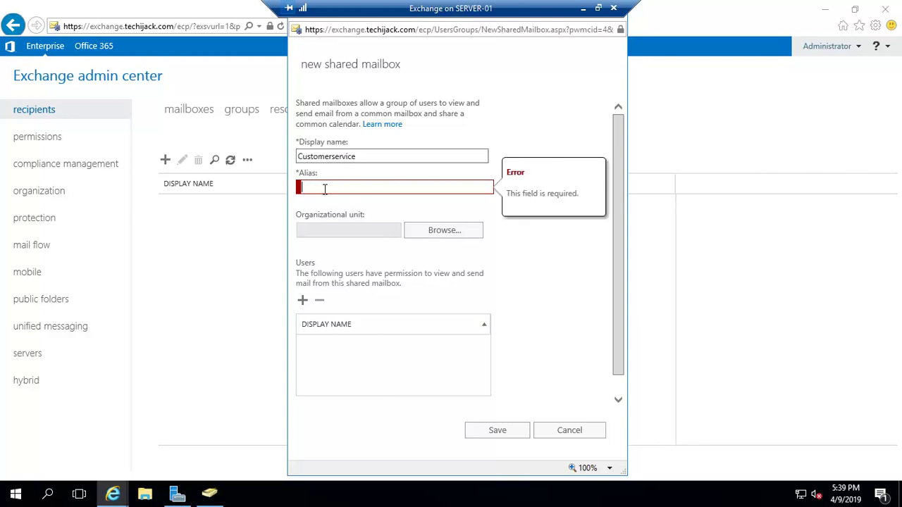
key(ctrl+v)
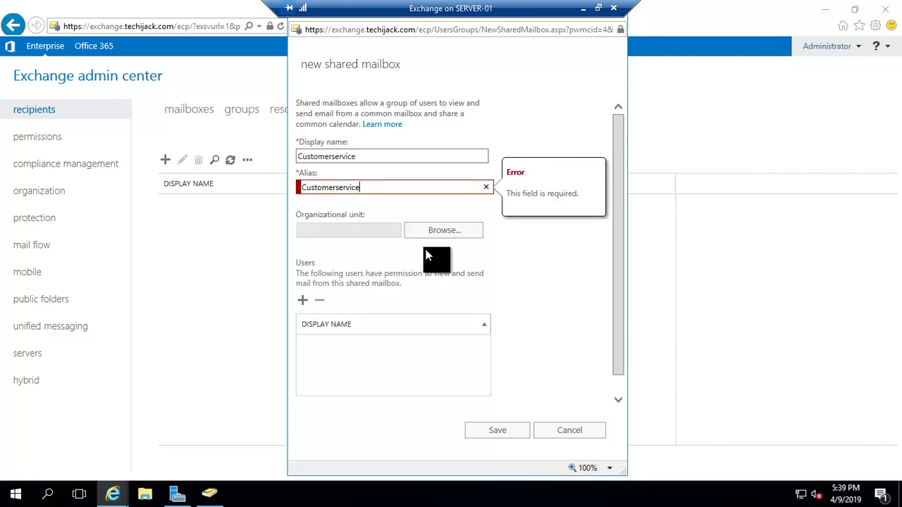
click(560, 258)
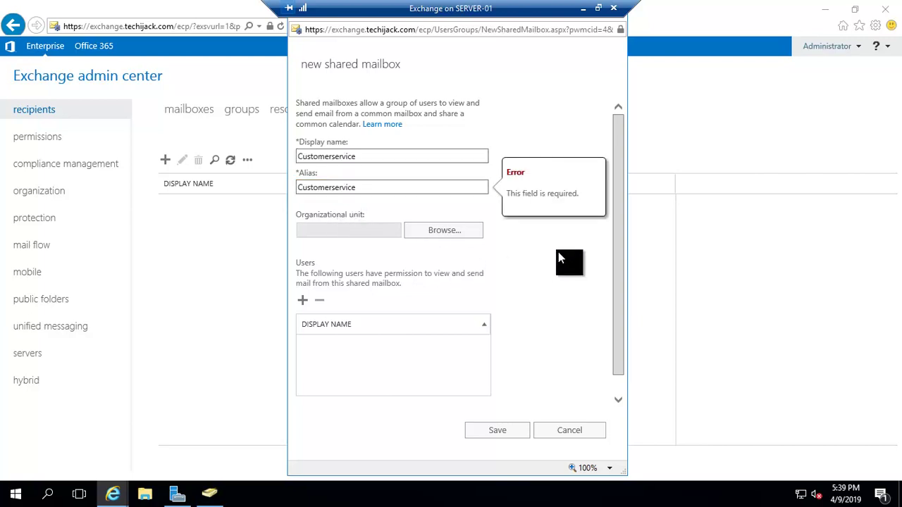
Set the organizational unit to Techijack.com/Sales.
click(451, 233)
click(385, 212)
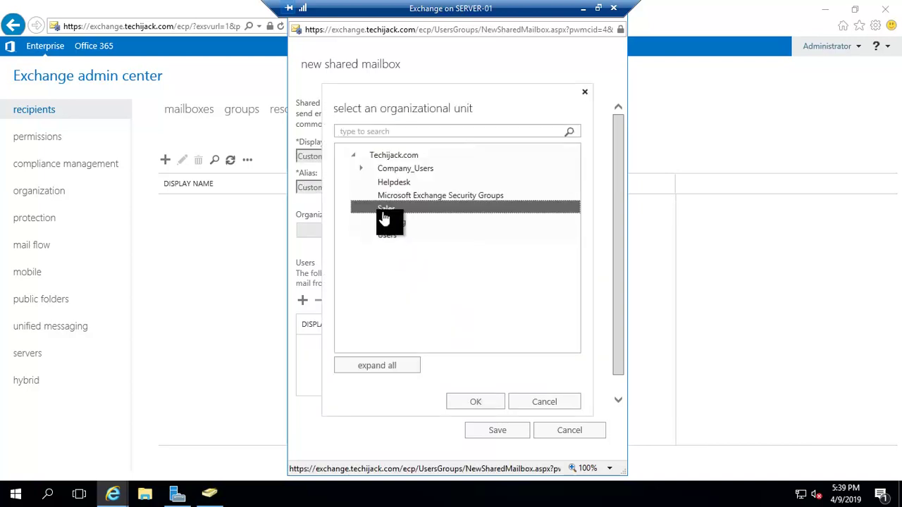
click(476, 403)
Grant two users permission to use the Customerservice mailbox.
scroll(356, 282, down, 1)
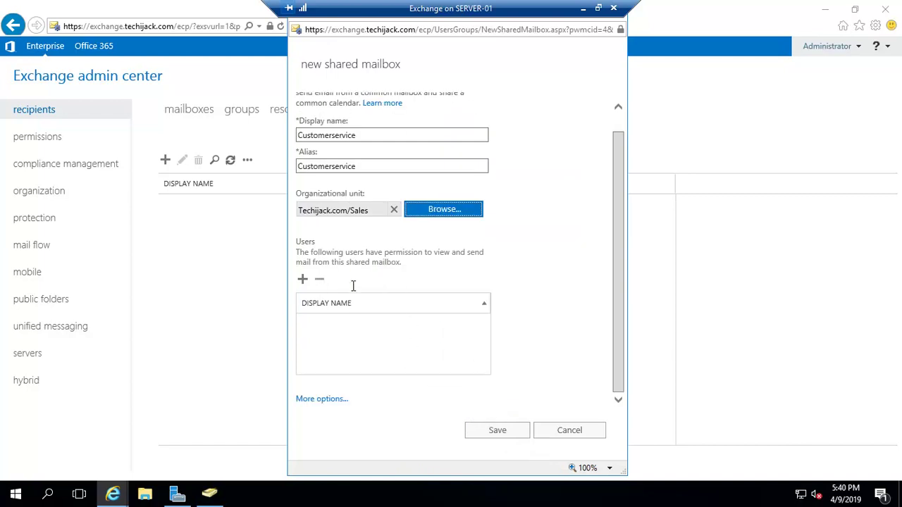
click(303, 282)
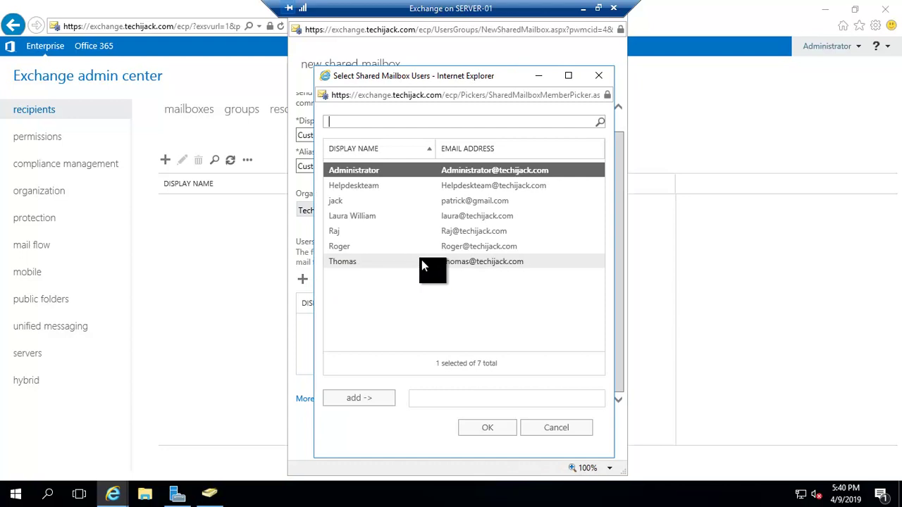
click(336, 234)
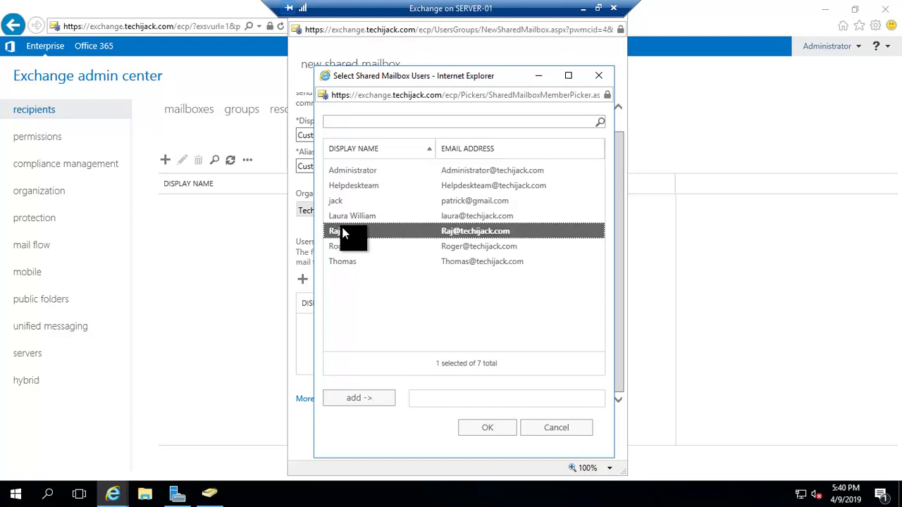
click(373, 401)
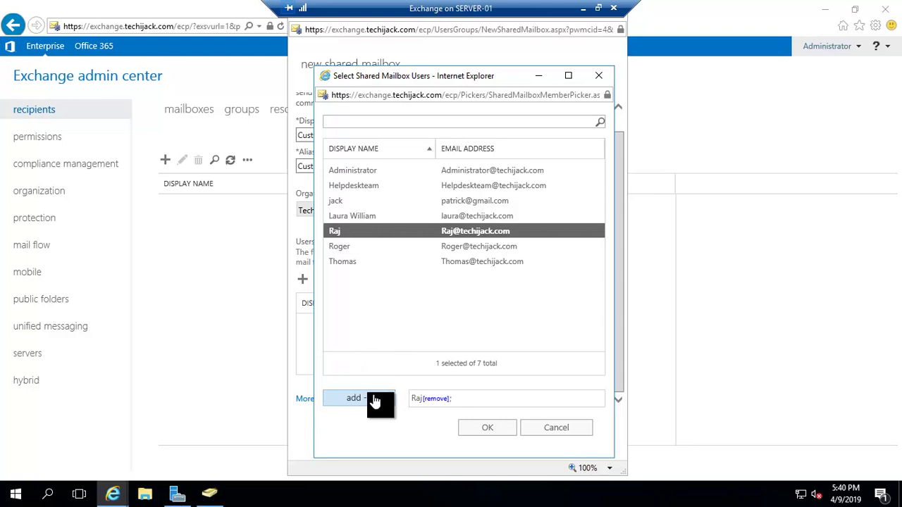
click(360, 220)
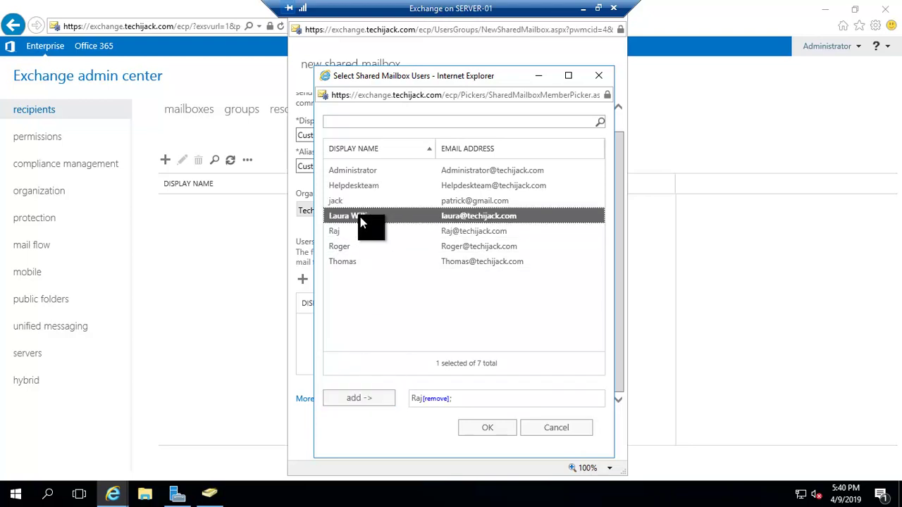
click(366, 401)
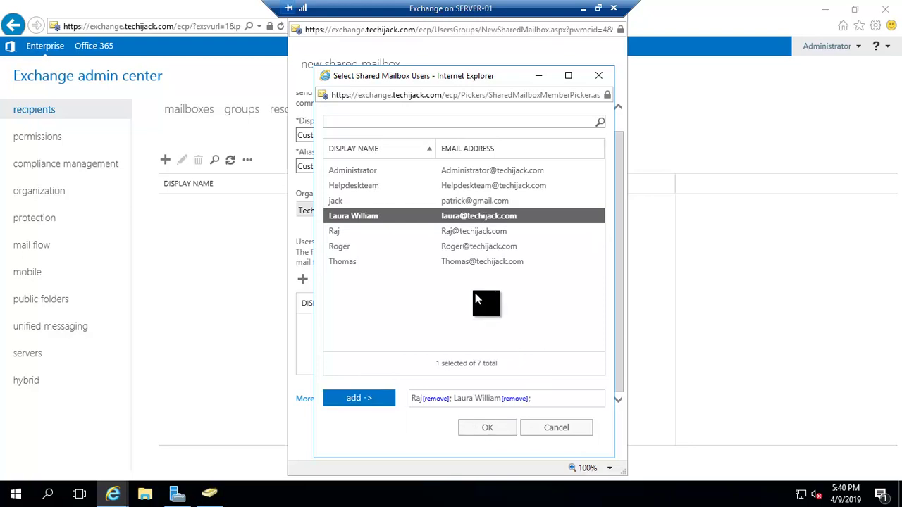
click(485, 430)
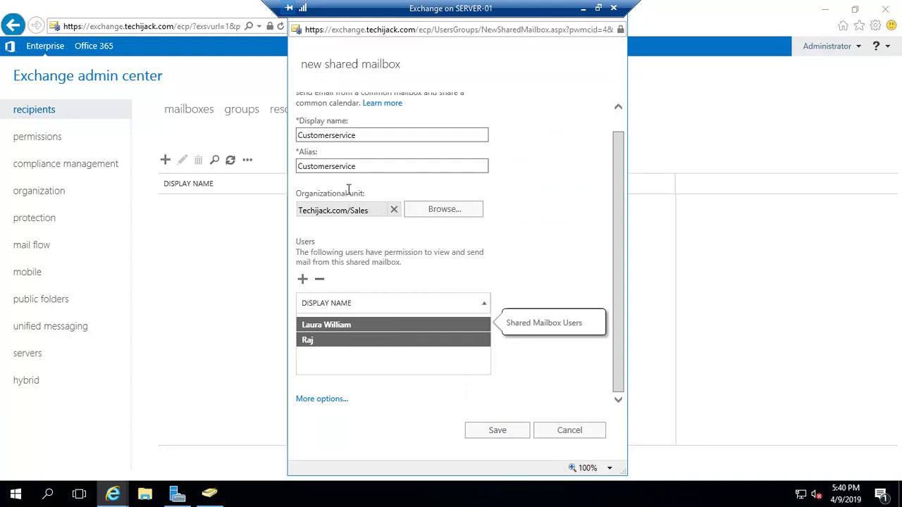
click(322, 400)
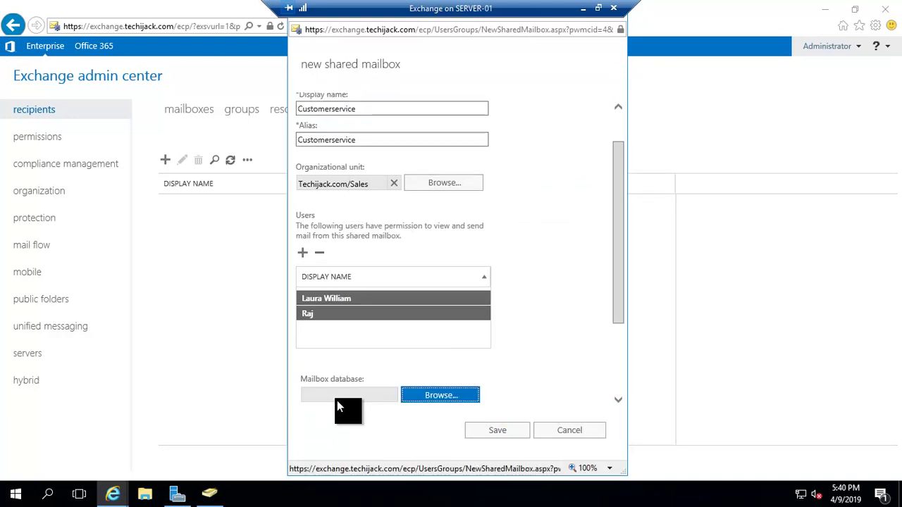
click(436, 408)
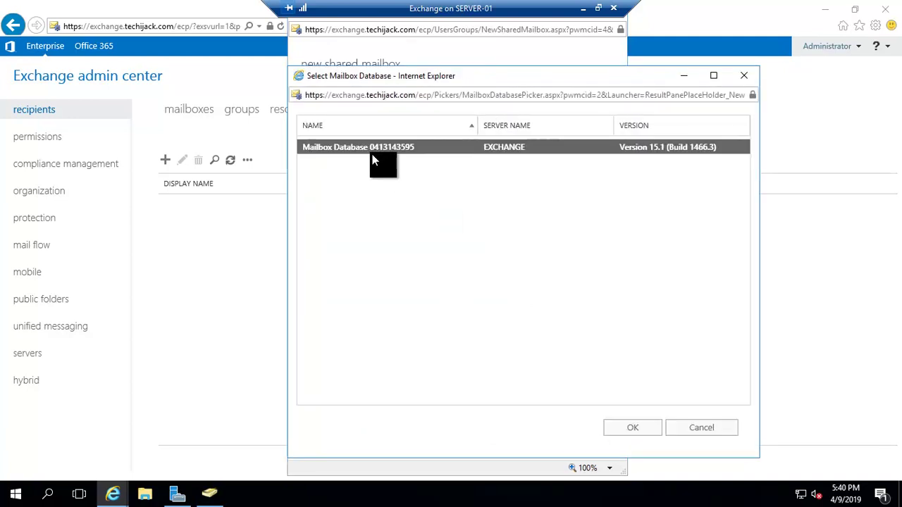
click(633, 427)
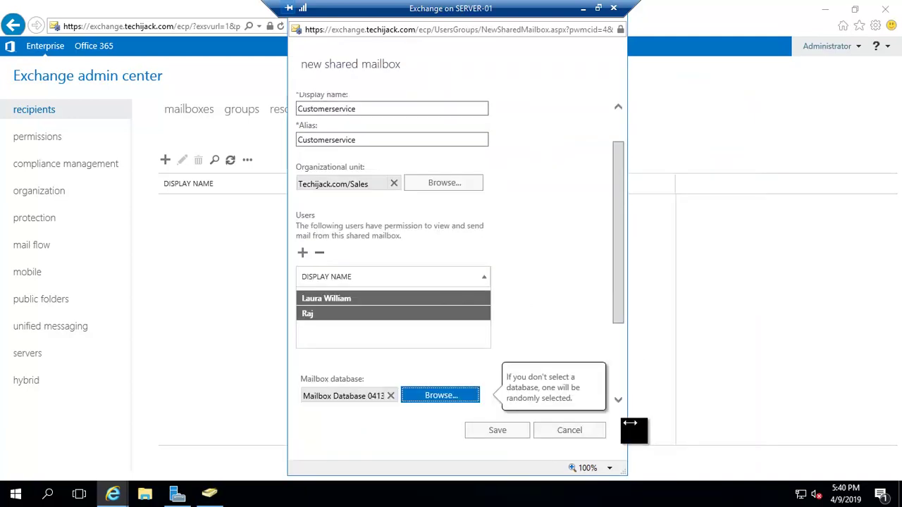
click(498, 435)
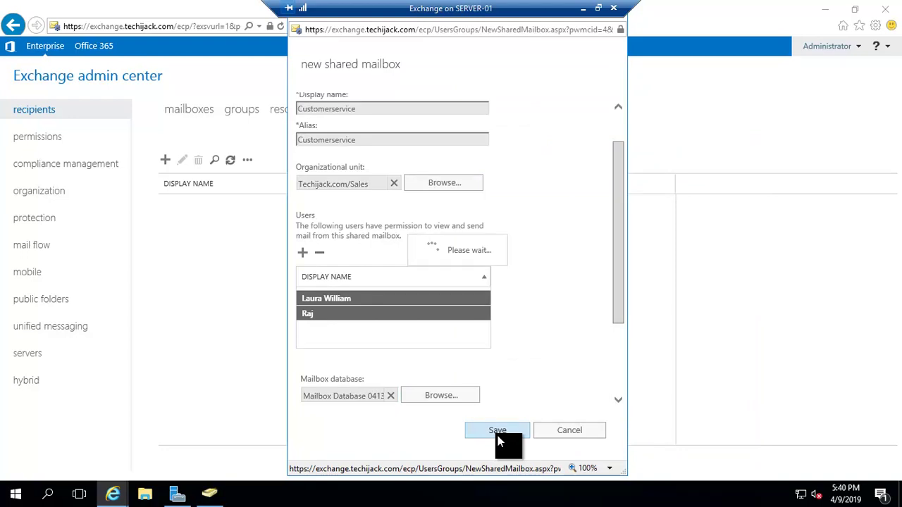